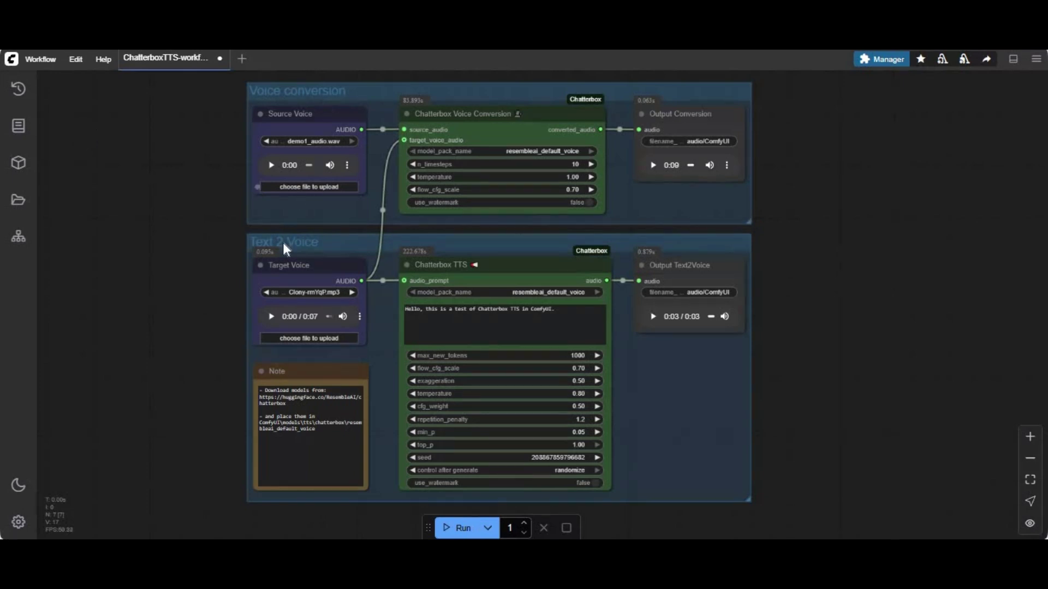
Play the source voice, target voice, converted output and Text2Voice output clips in the Chatterbox workflow.
left_click(271, 165)
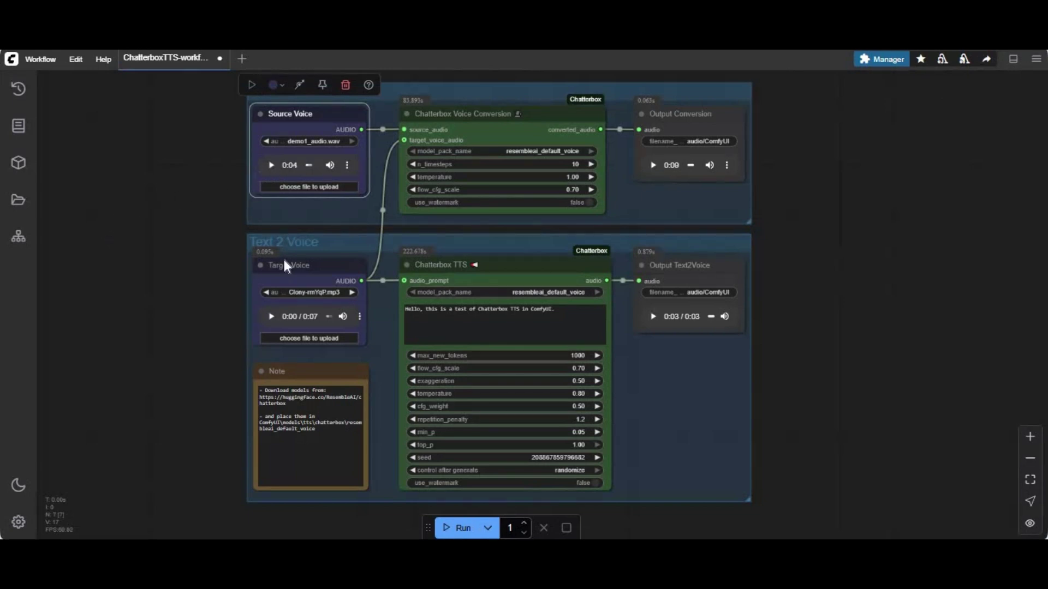
left_click(250, 325)
left_click(270, 317)
left_click(269, 318)
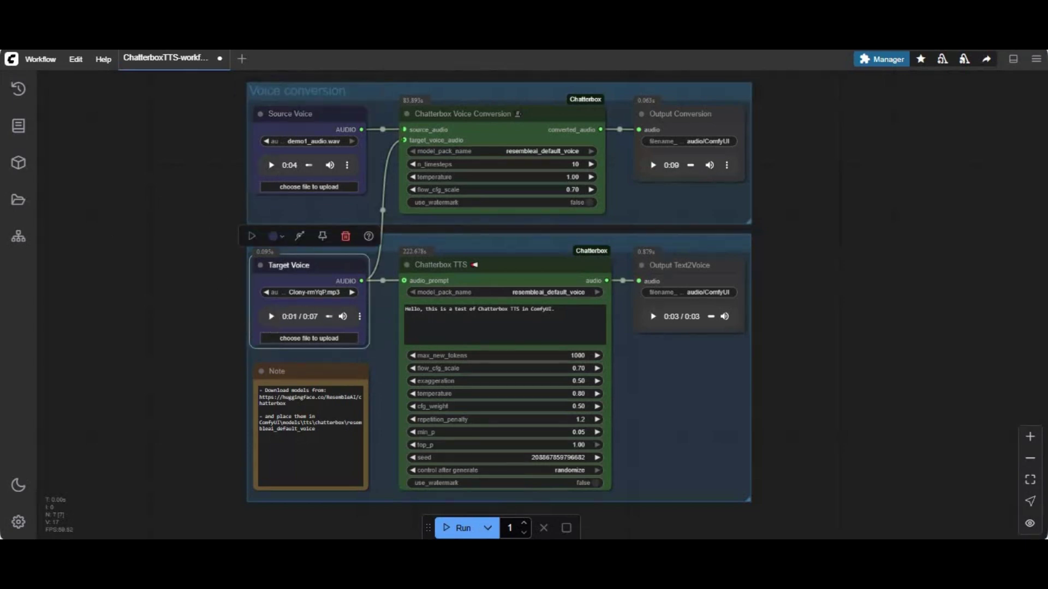
left_click(653, 167)
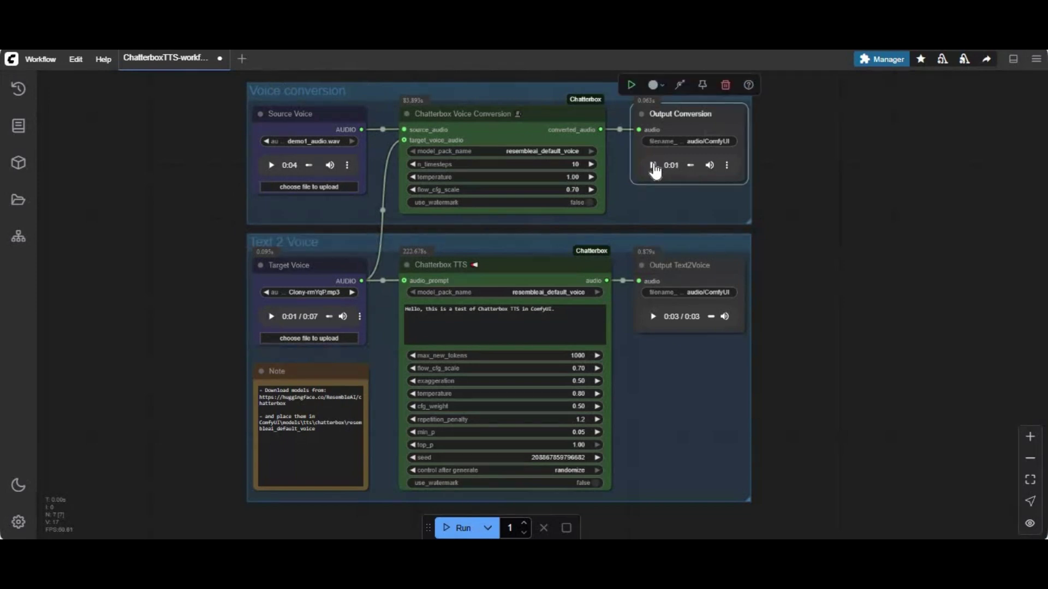
left_click(653, 317)
left_click(653, 317)
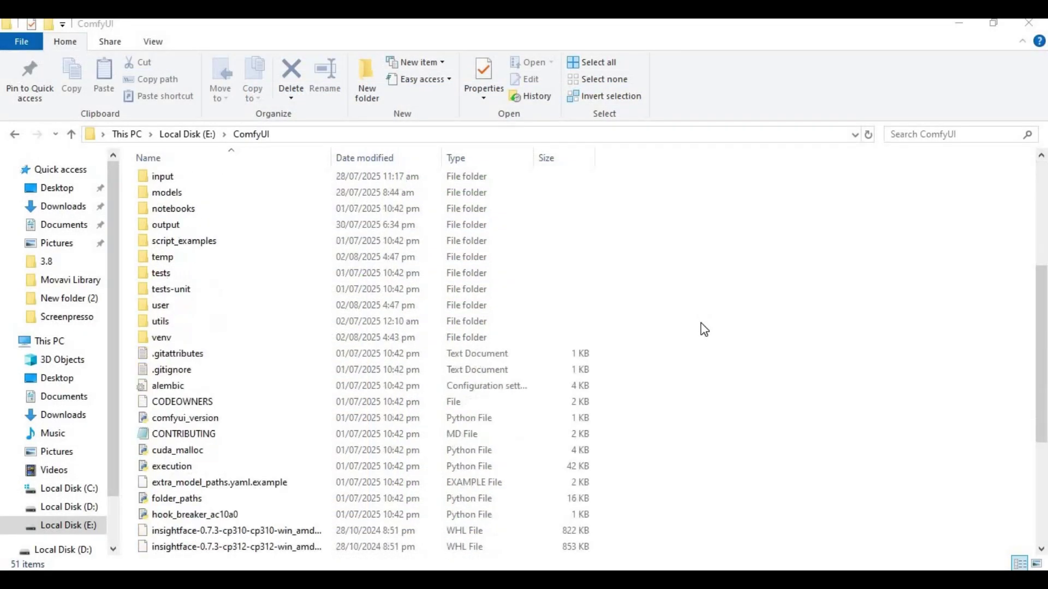
Open a command prompt in the E:\ComfyUI folder and activate its virtual environment with venv\scripts\activate.
scroll(704, 330, "down", 5)
scroll(704, 330, "up", 10)
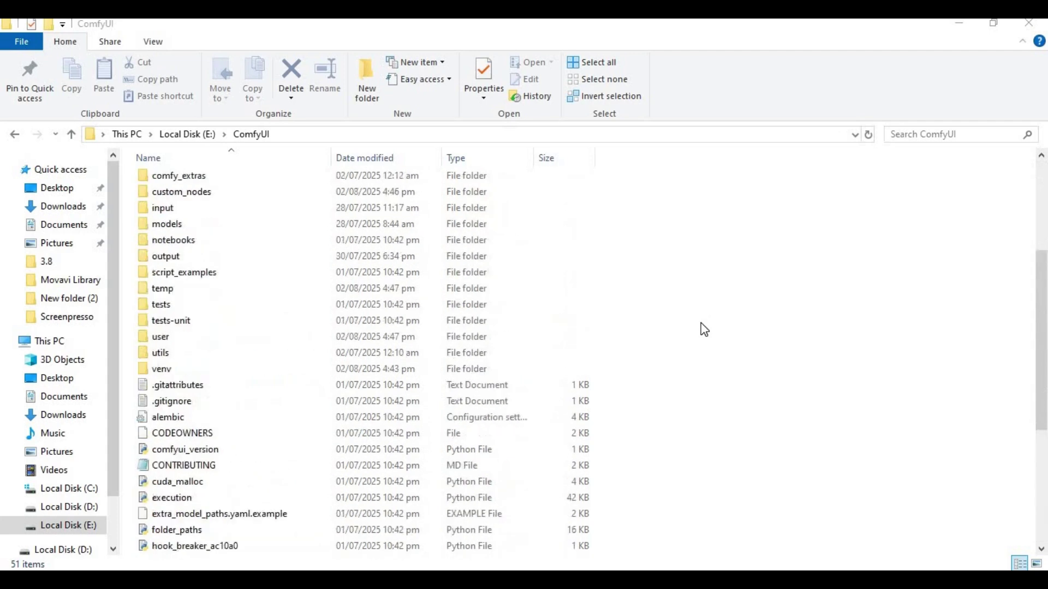
left_click(300, 136)
type("cmd")
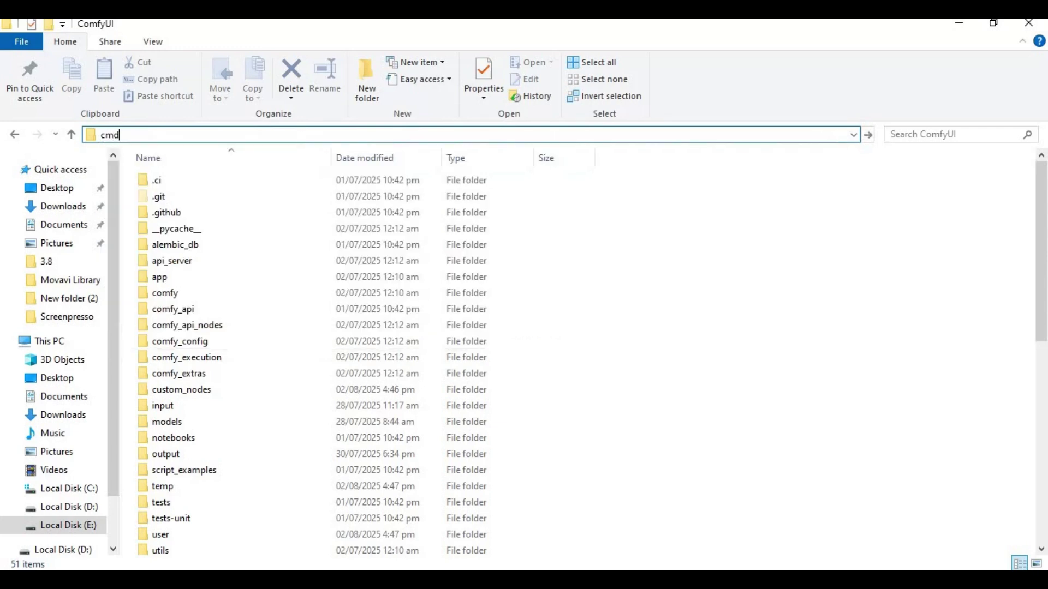
key("Return")
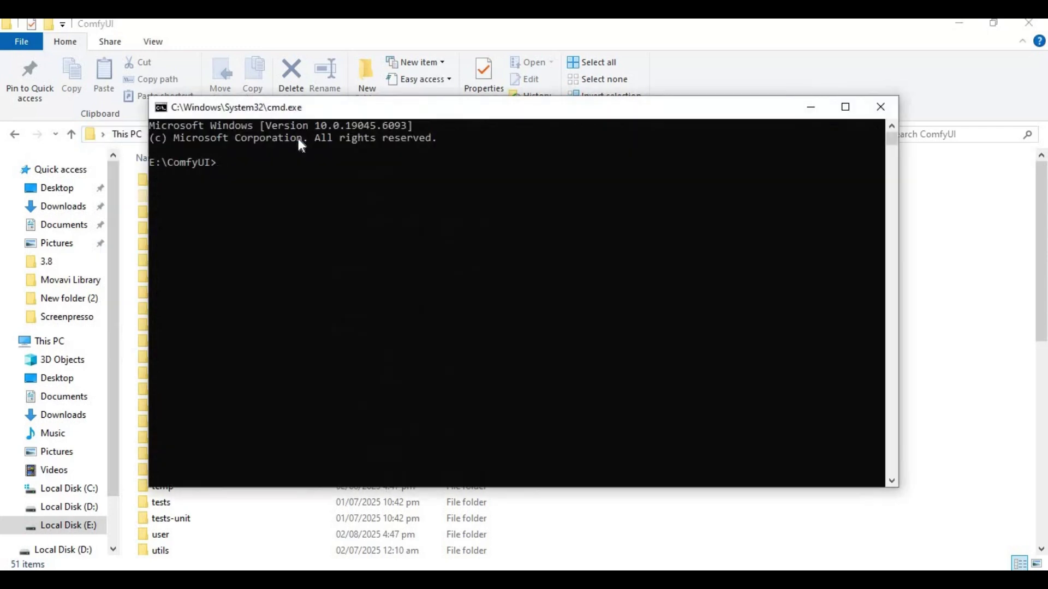
type("venv\\scripts\\activate")
key("Return")
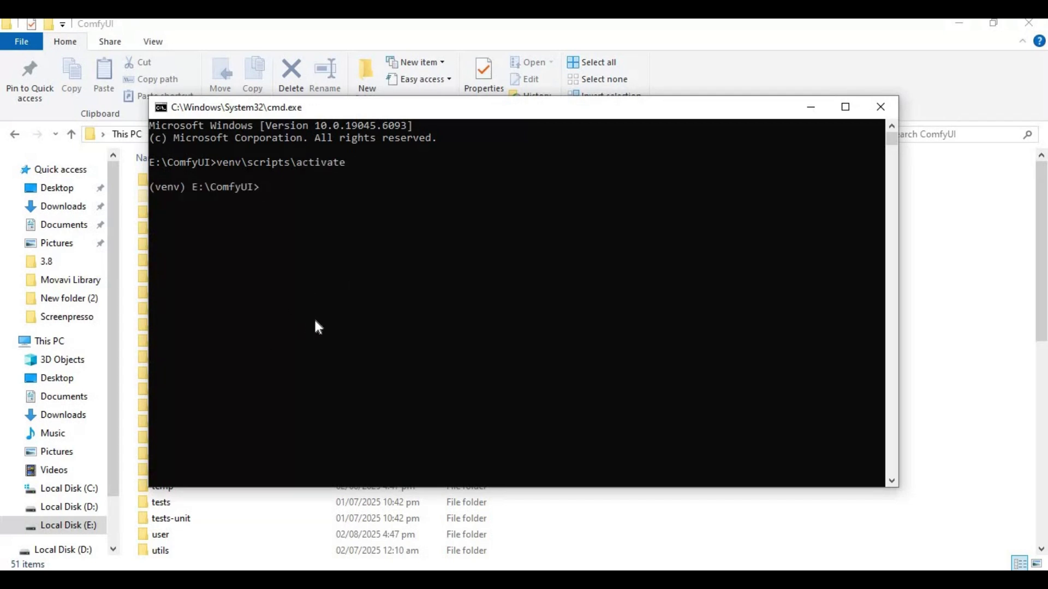
Copy the path of ComfyUI's custom_nodes folder and change the command prompt's directory to E:\ComfyUI\custom_nodes.
left_click(588, 539)
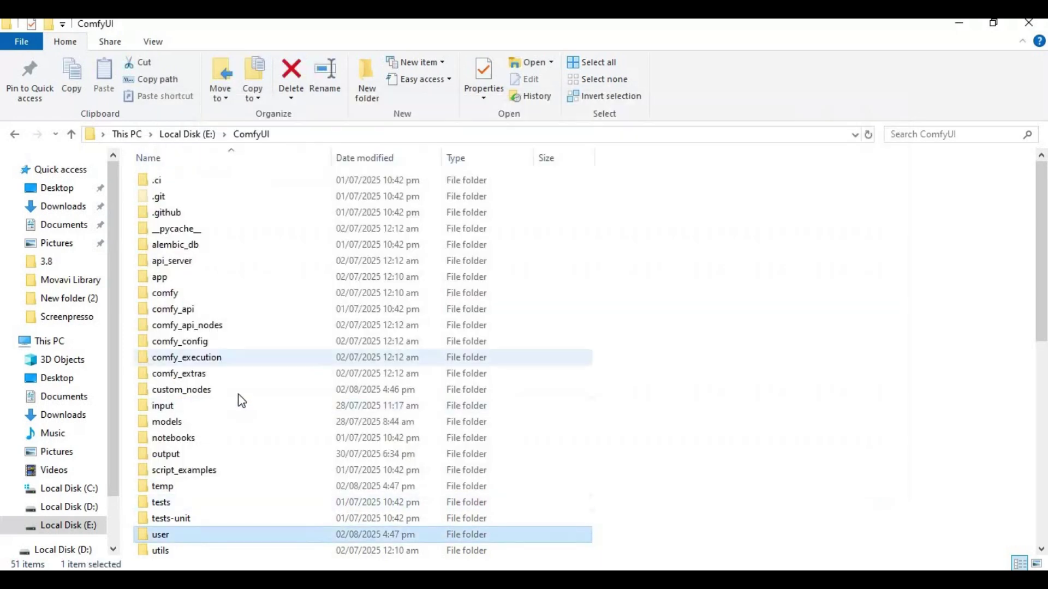
double_click(193, 392)
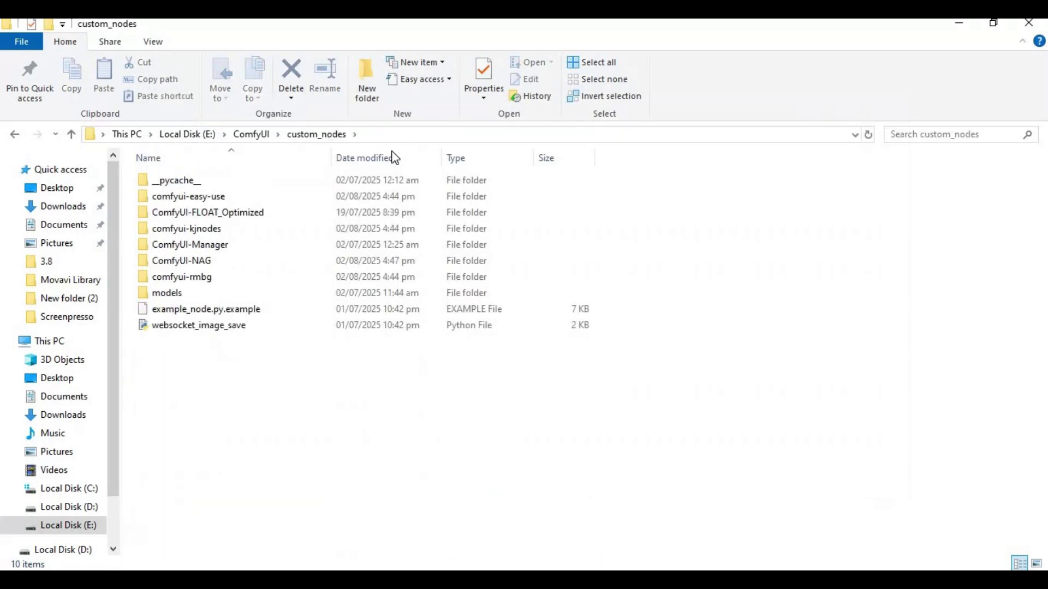
left_click(189, 135)
right_click(192, 135)
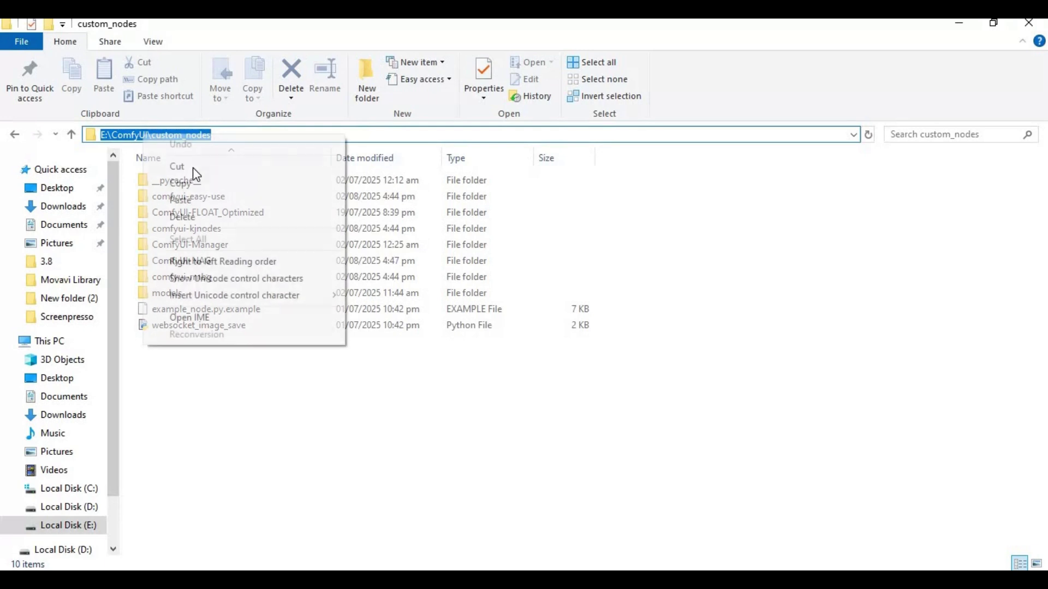
left_click(192, 184)
key("alt+Tab")
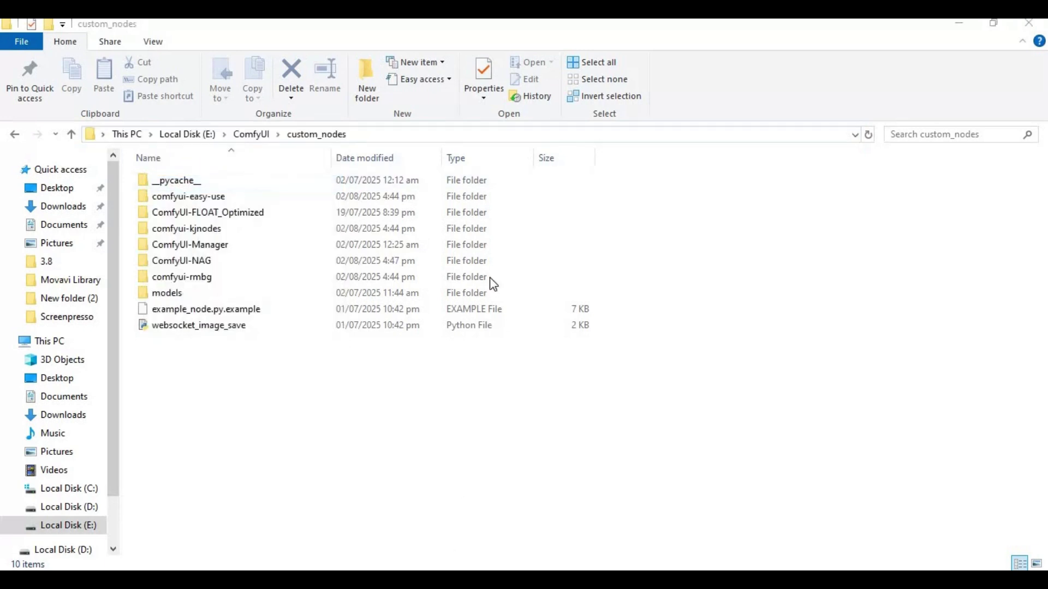
type("cd")
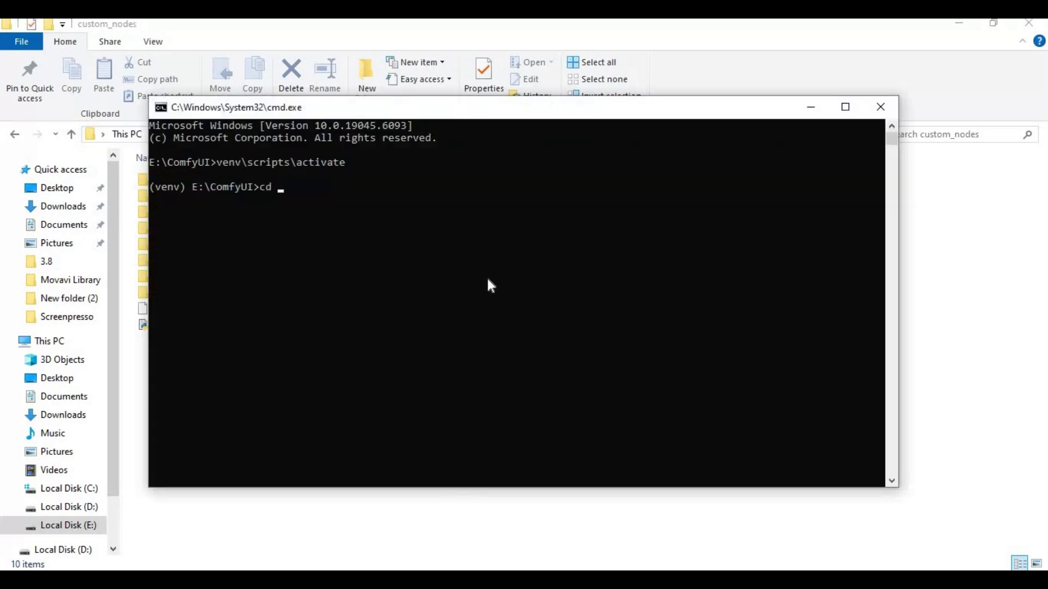
key("ctrl+v")
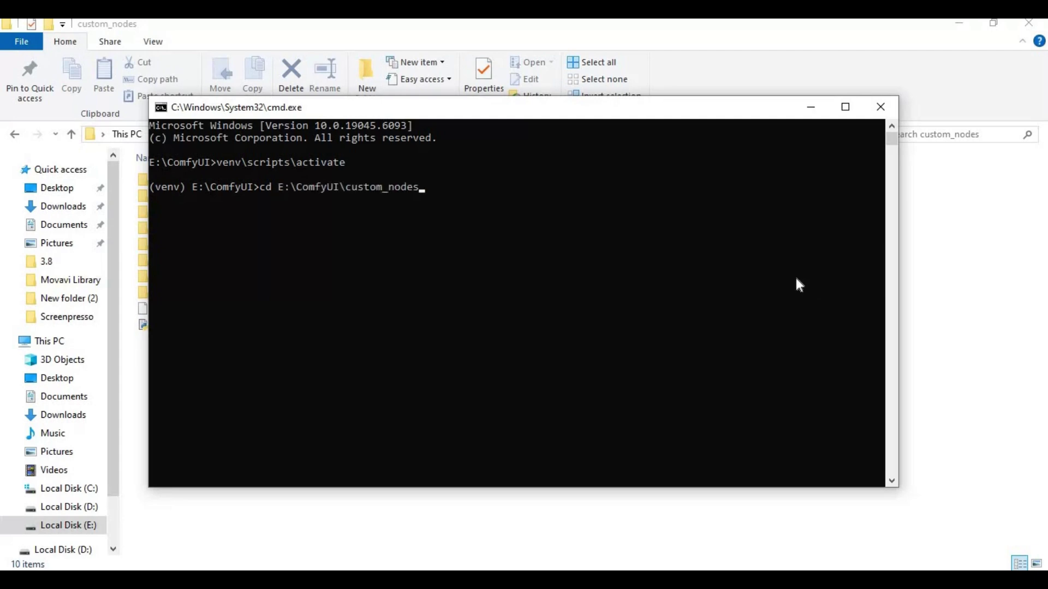
key("Return")
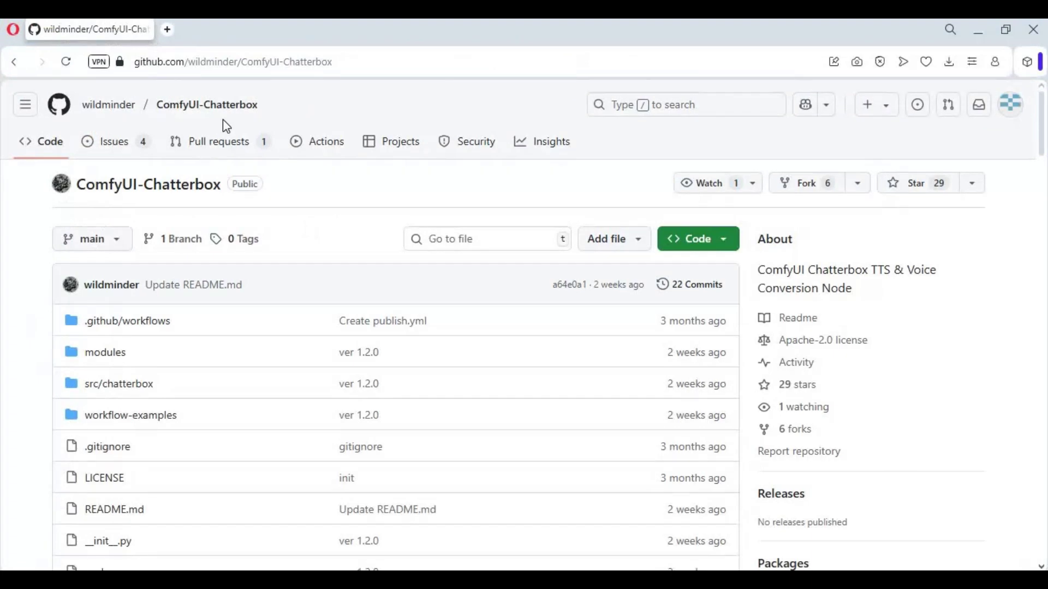
Copy the HTTPS clone URL of wildminder's ComfyUI-Chatterbox repository from GitHub and git clone it into custom_nodes.
left_click(171, 69)
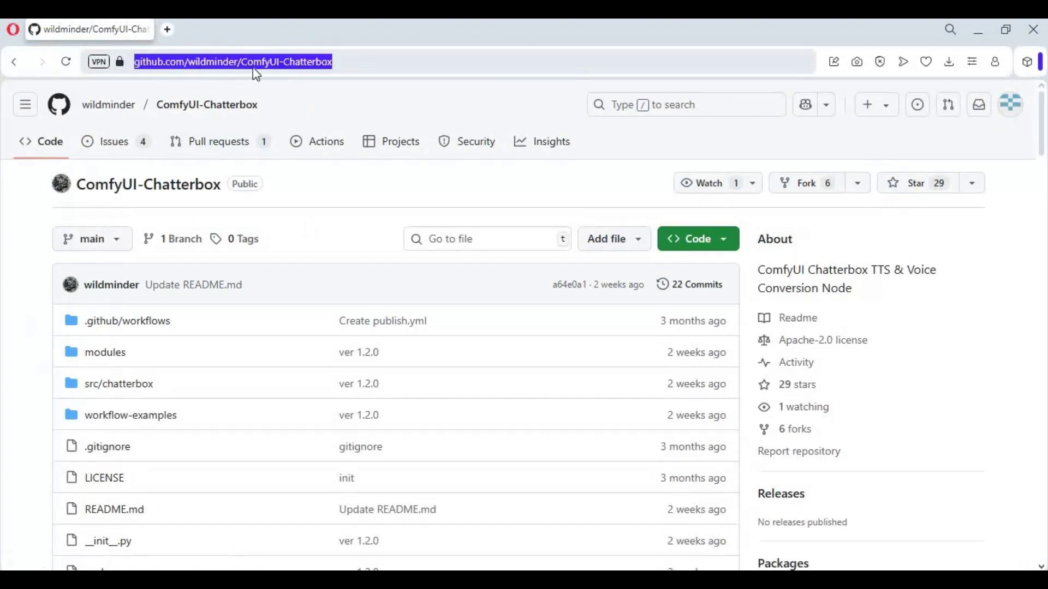
left_click(716, 240)
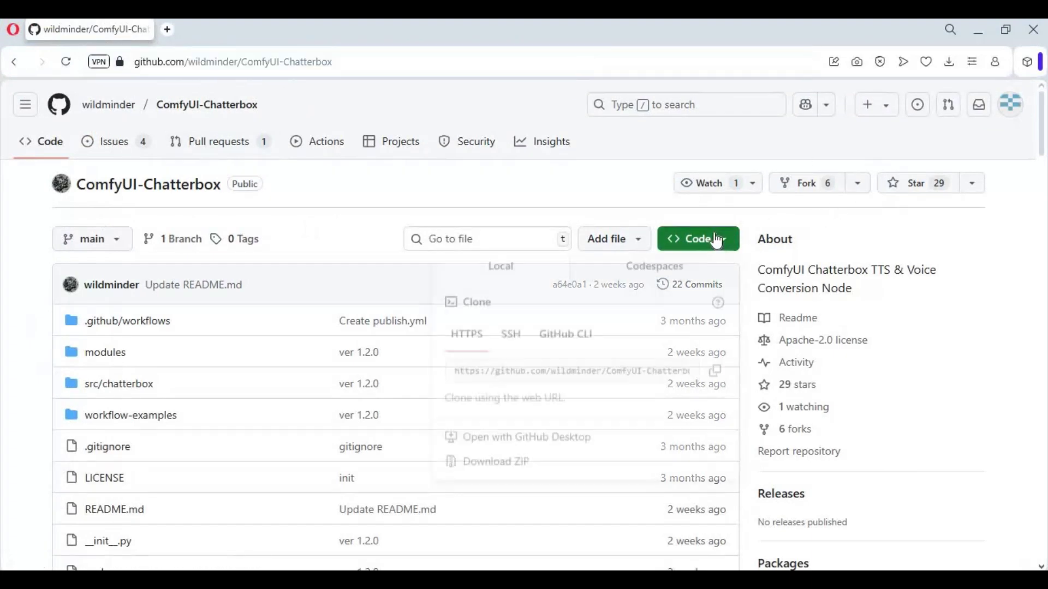
left_click(718, 381)
key("alt+Tab")
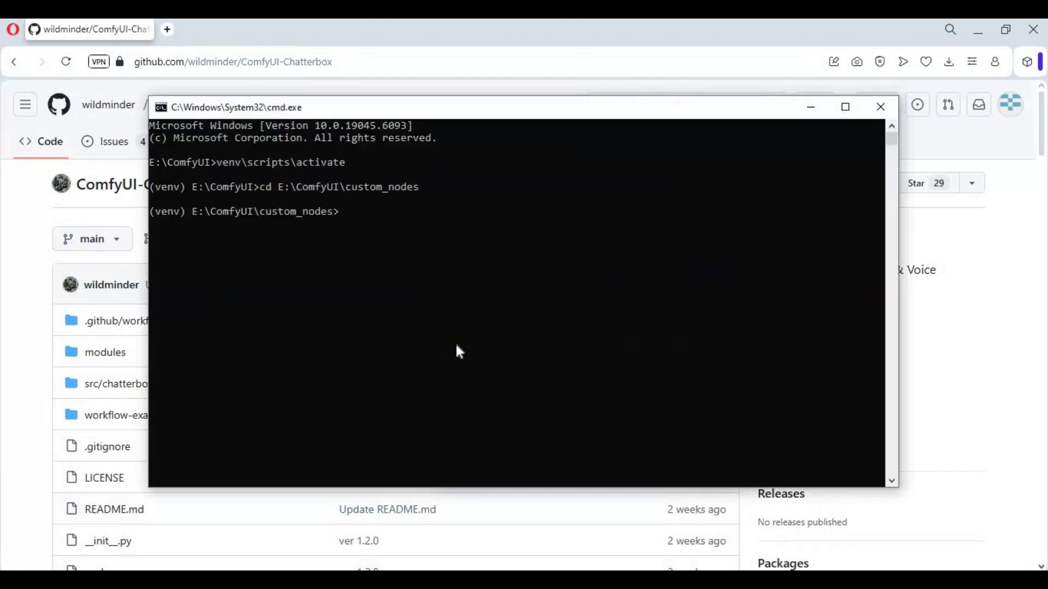
type("git clone")
key("ctrl+v")
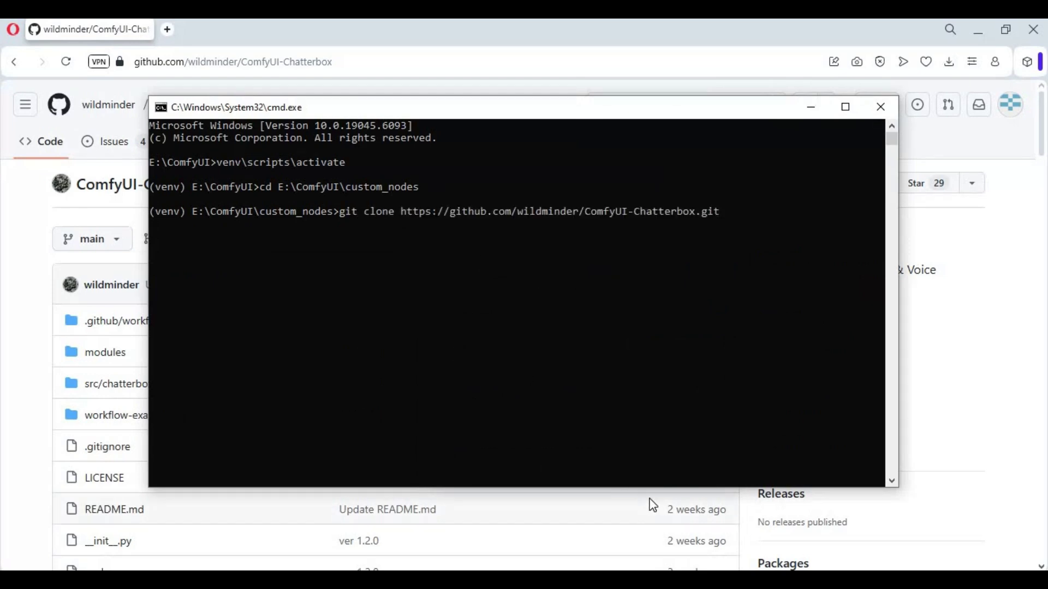
key("Return")
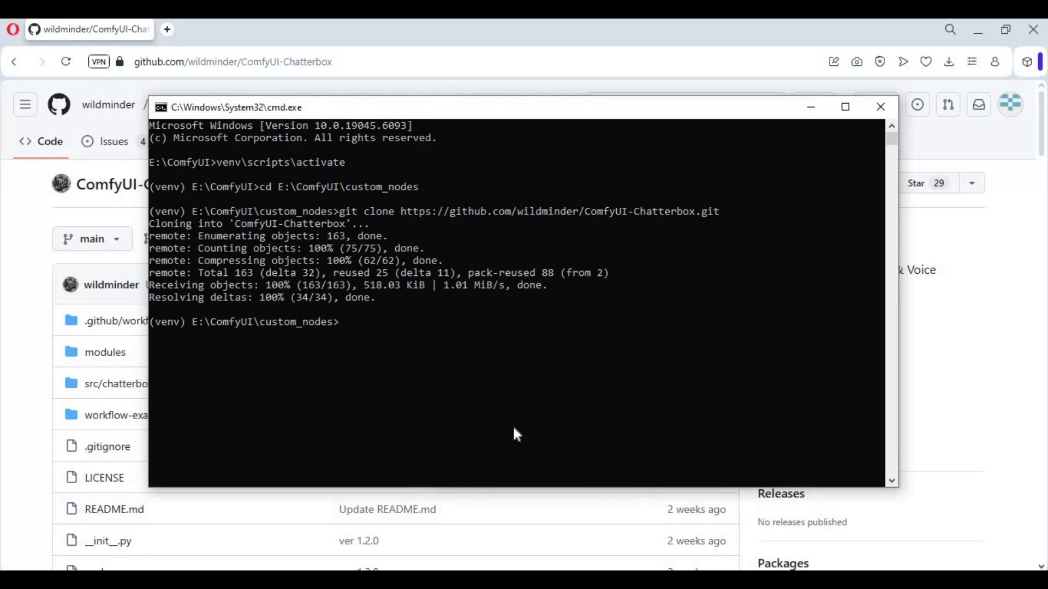
Change the command prompt's directory to the cloned folder E:\ComfyUI\custom_nodes\ComfyUI-Chatterbox, using its copied path.
type("cd")
key("alt+Tab")
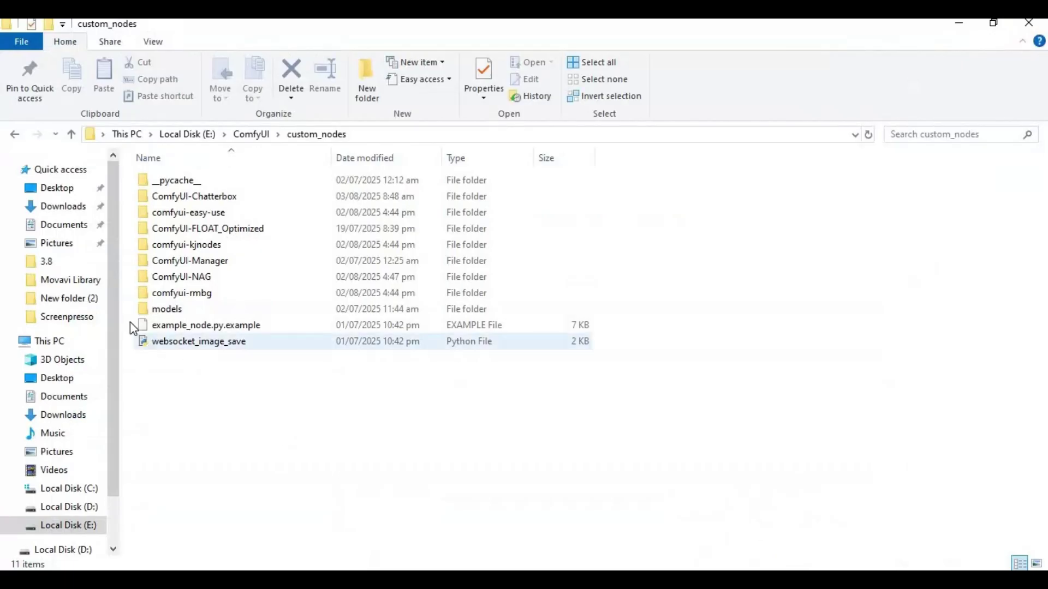
double_click(192, 198)
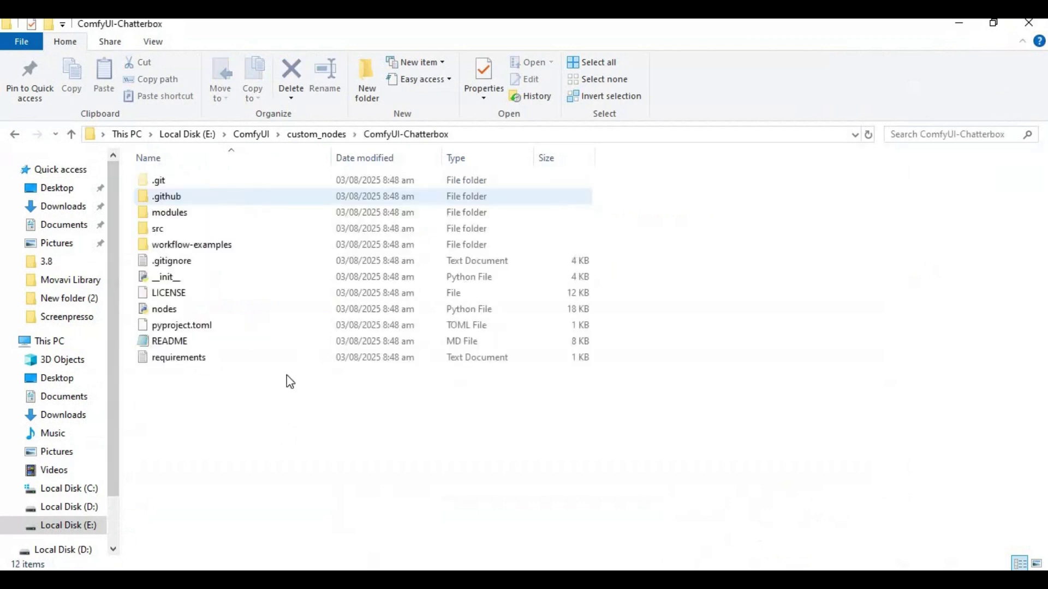
left_click(488, 134)
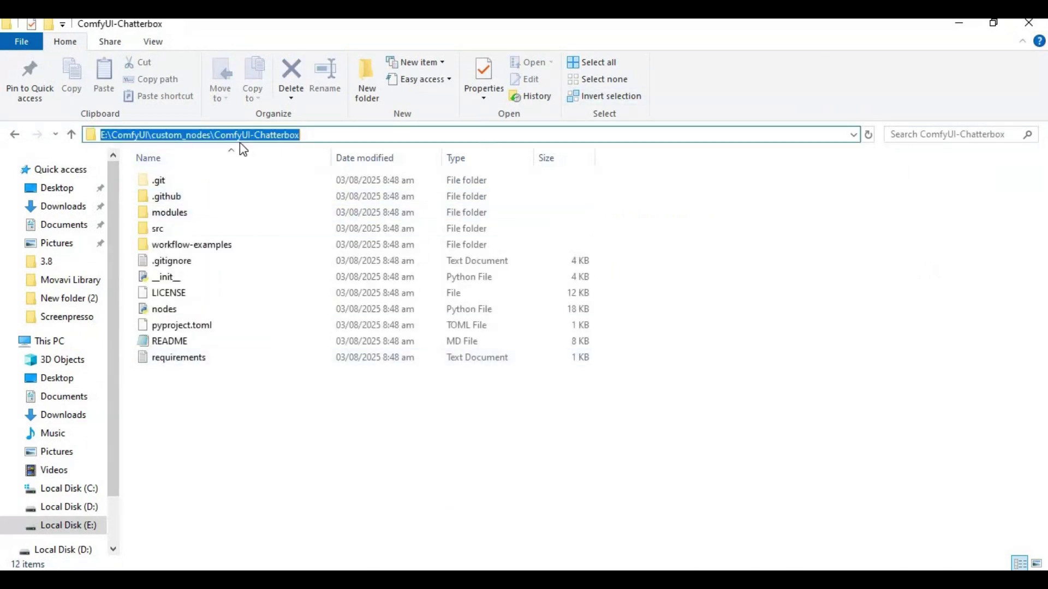
right_click(244, 134)
left_click(273, 180)
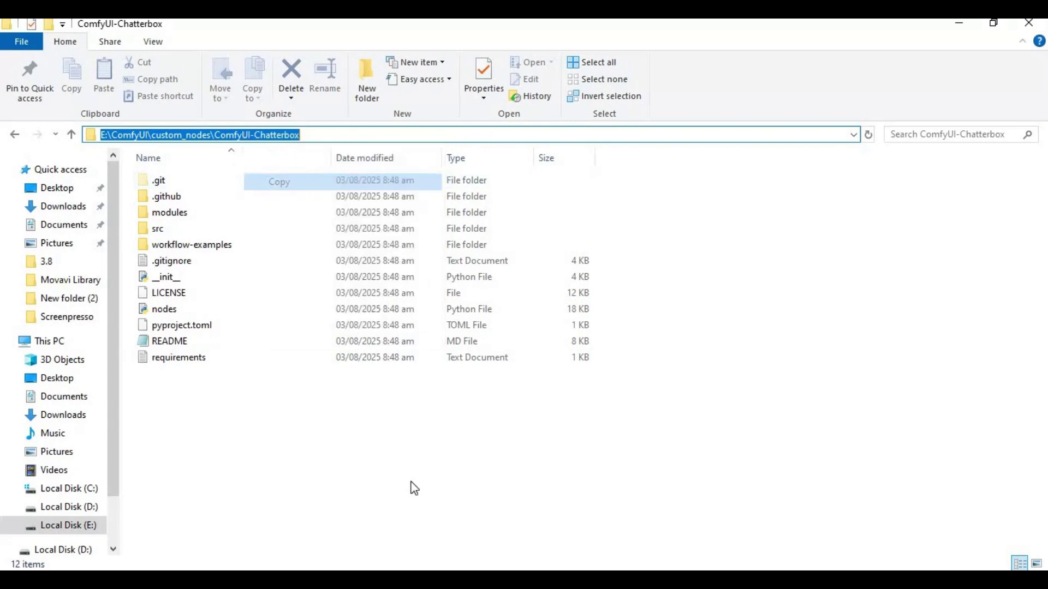
key("alt+Tab")
key("ctrl+v")
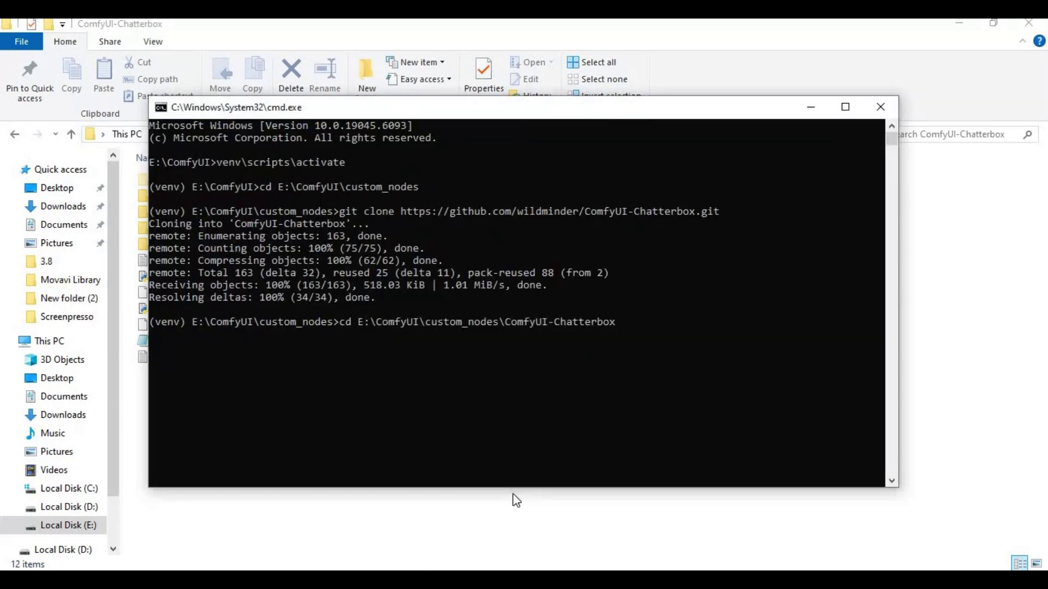
key("Return")
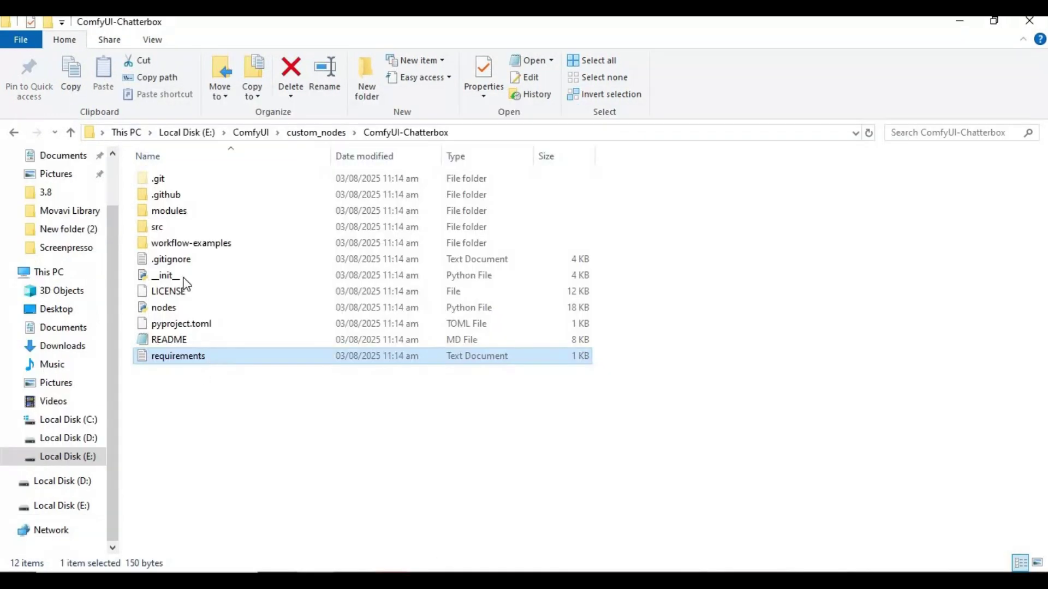
Remove torch, torchaudio and transformers from the requirements text file in the ComfyUI-Chatterbox folder, and save and close it.
double_click(178, 356)
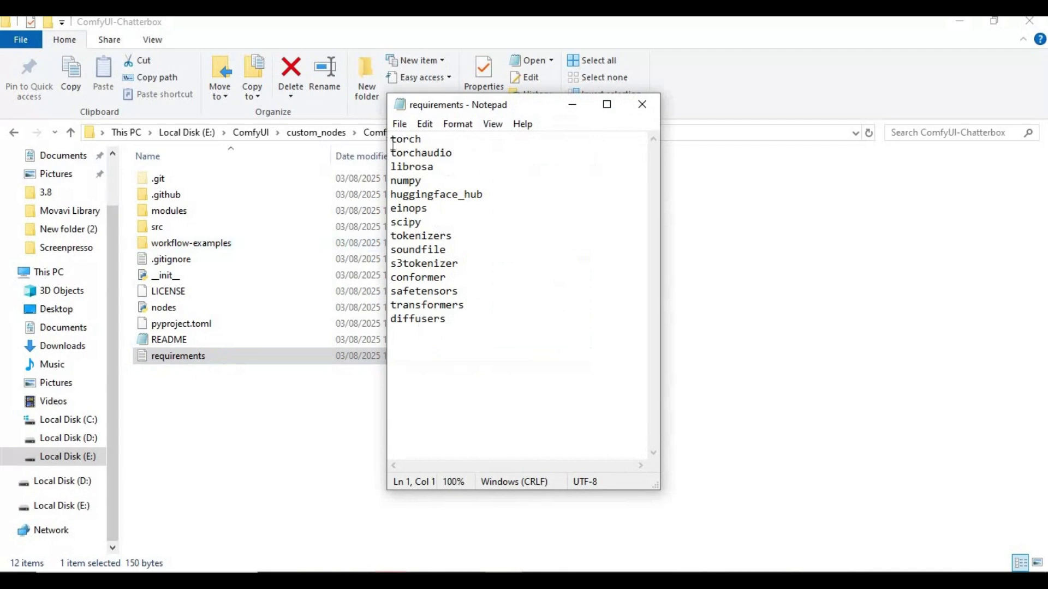
left_click_drag(464, 152, 374, 141)
key("Delete")
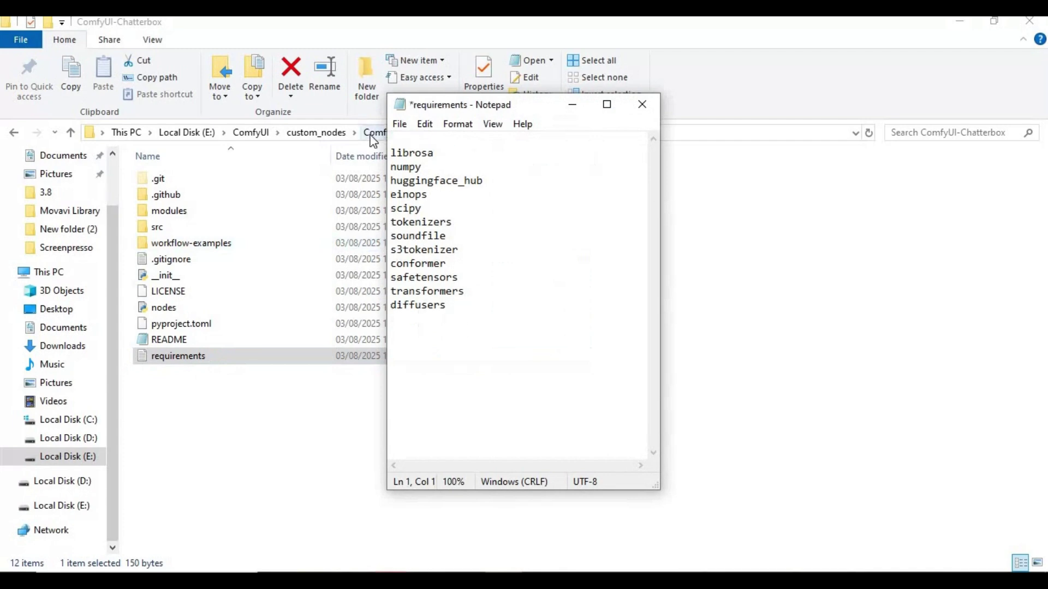
left_click(394, 292)
double_click(394, 291)
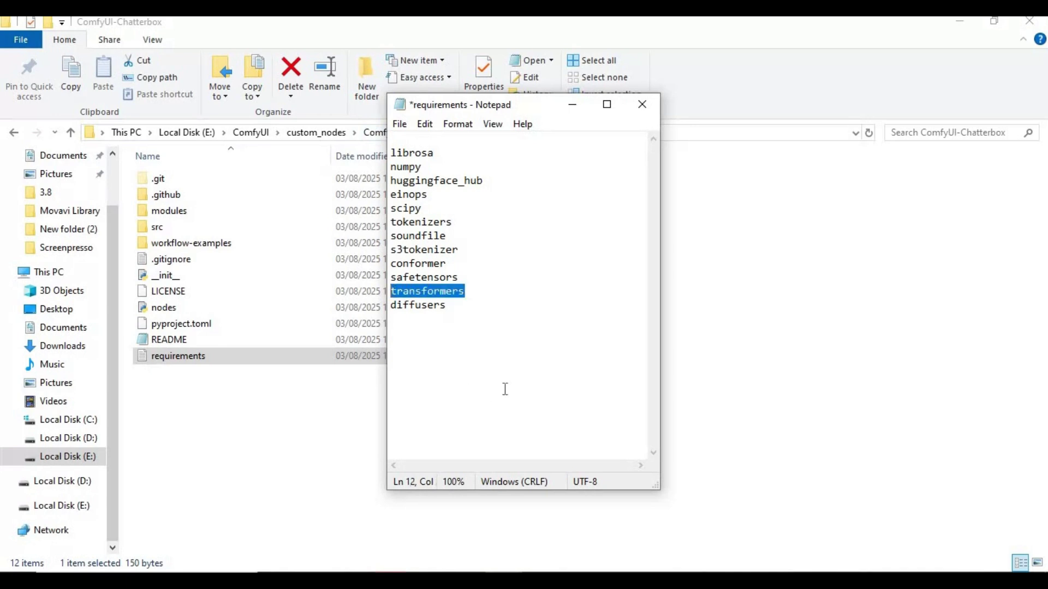
key("BackSpace")
key("BackSpace")
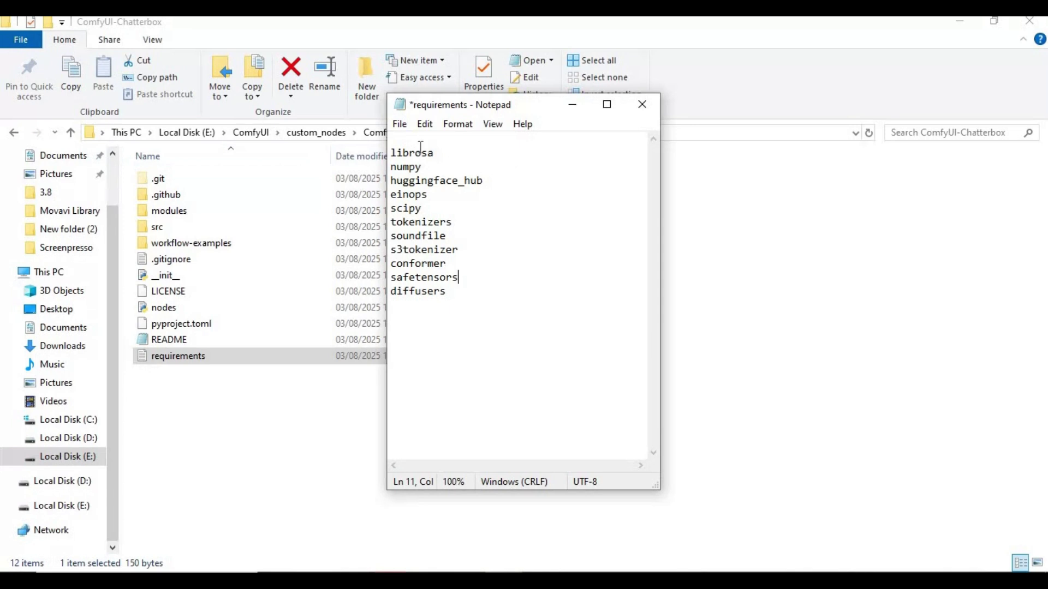
left_click(404, 125)
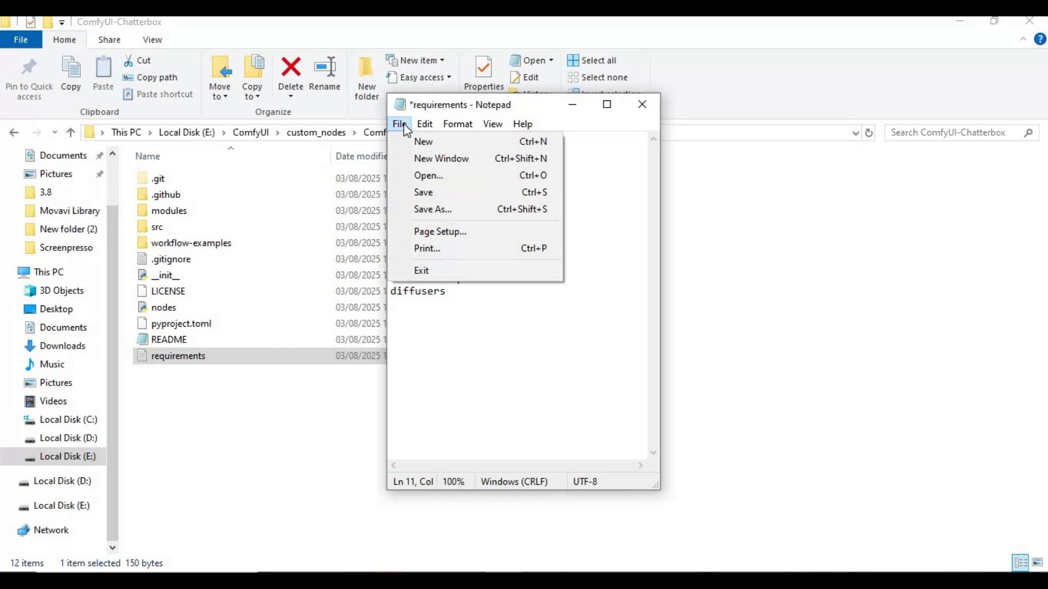
left_click(438, 193)
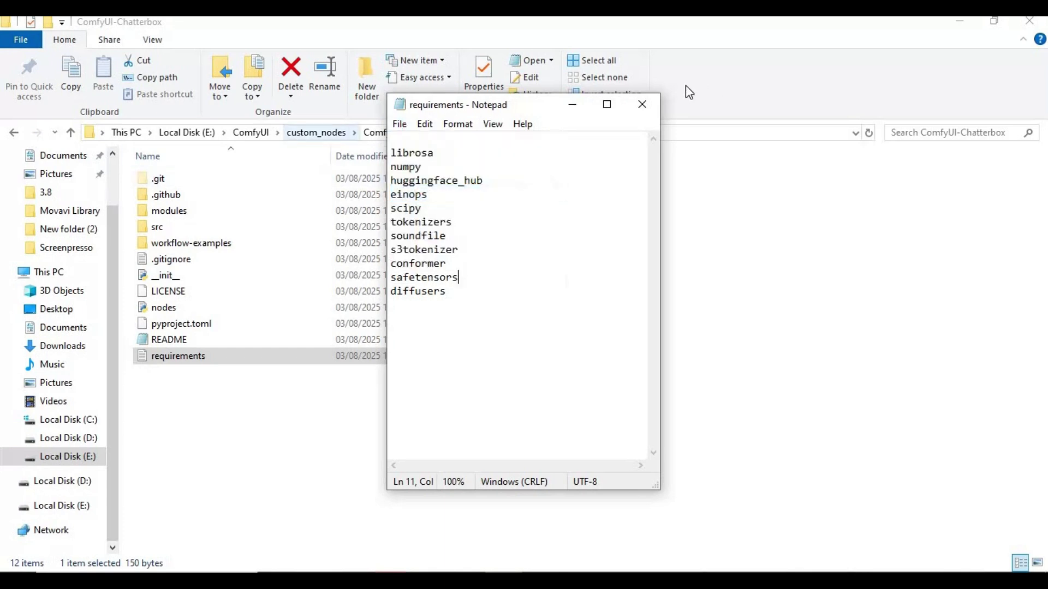
left_click(642, 104)
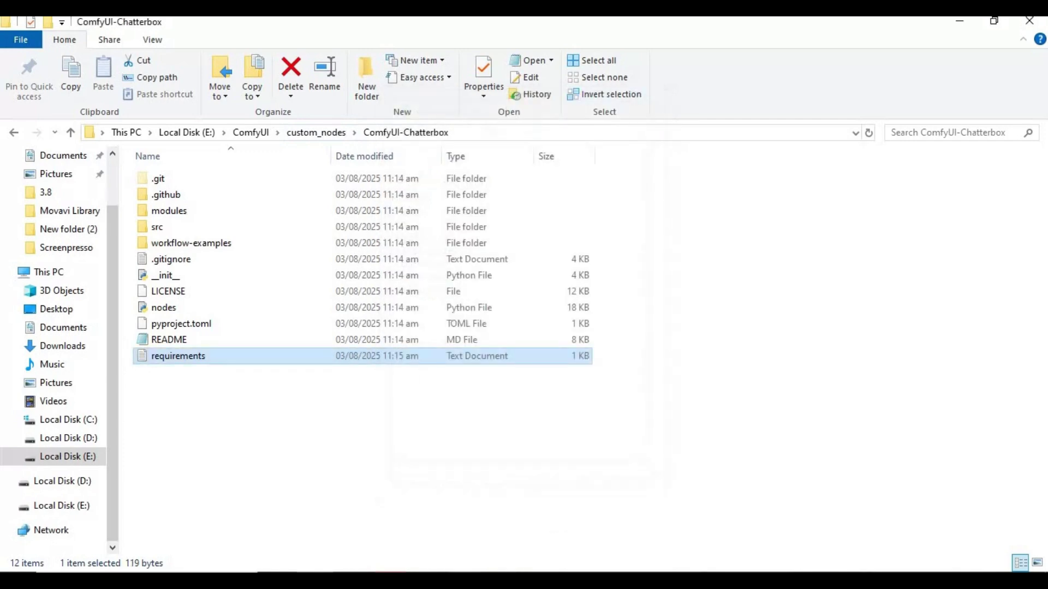
In the command prompt, install the node's dependencies with pip install -r requirements.txt from the ComfyUI-Chatterbox folder.
key("alt+Tab")
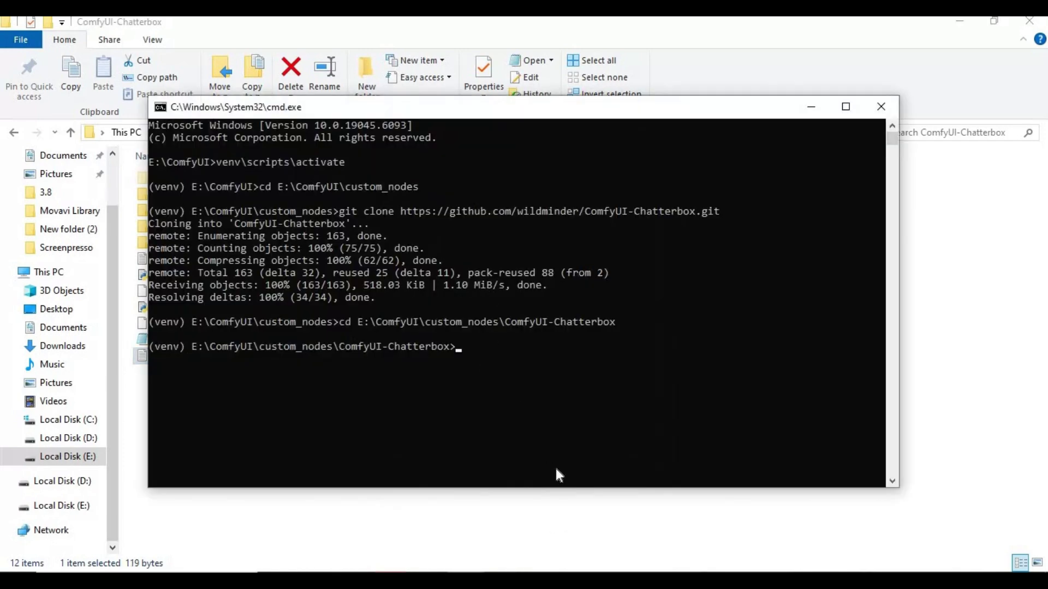
type("pip install -r require")
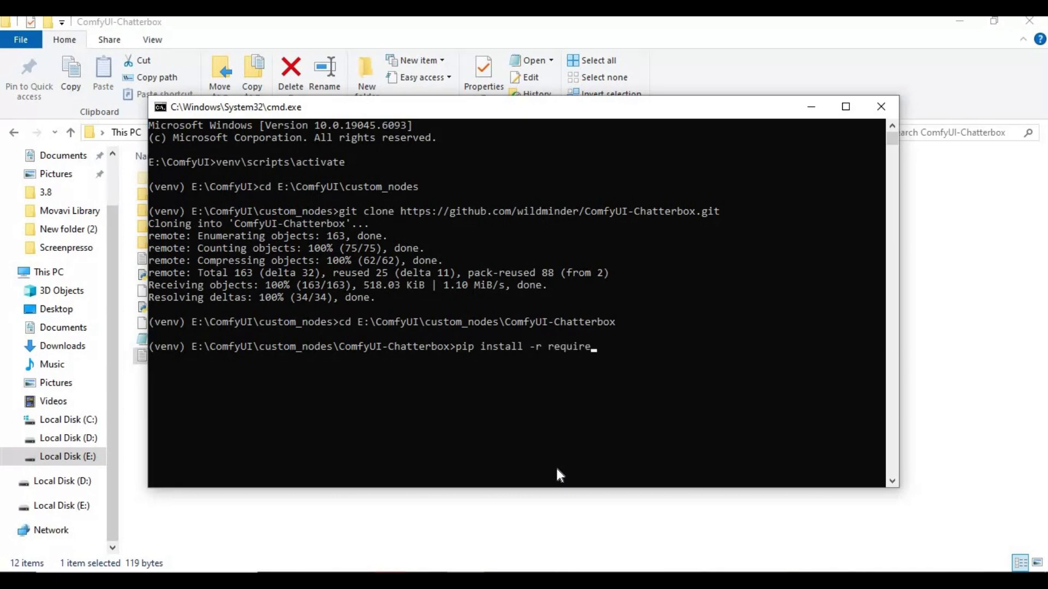
type("ments.txt")
key("Return")
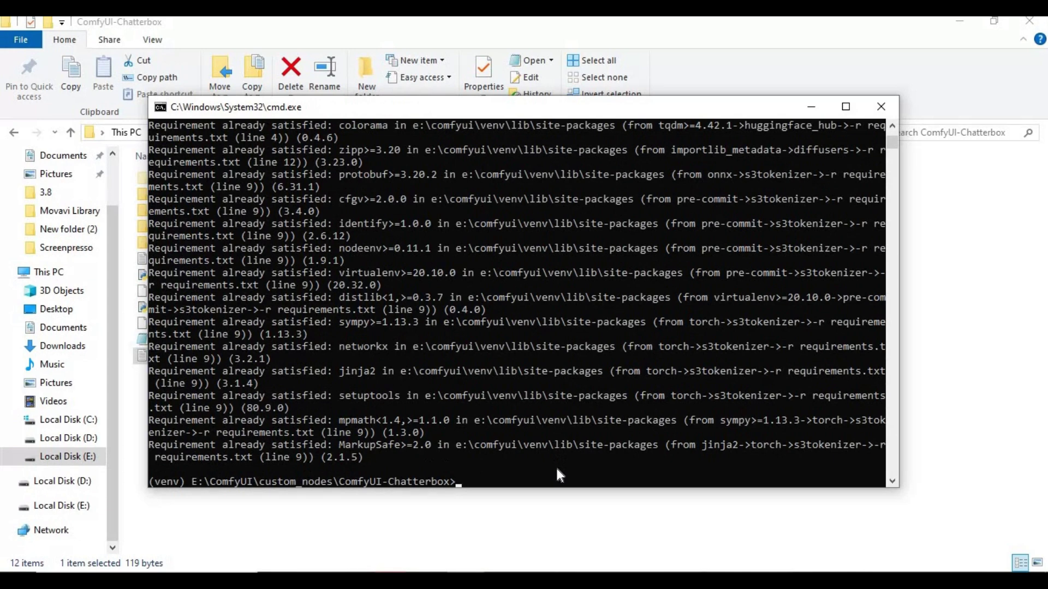
Upgrade the transformers package in the virtual environment by running pip install --upgrade transformers.
type("pip install --up")
type("grade transf")
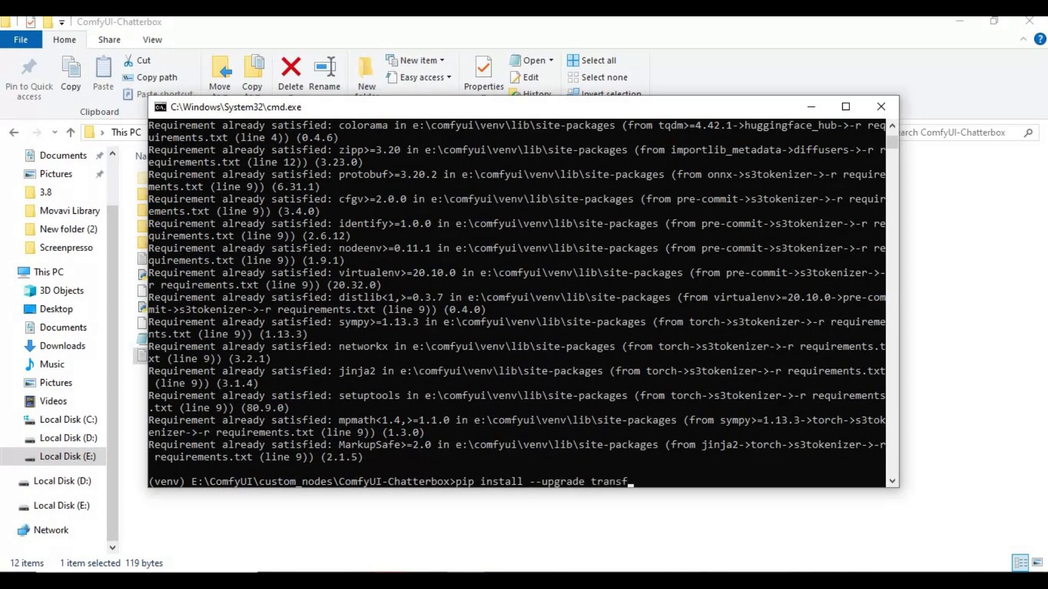
type("ormers")
key("Return")
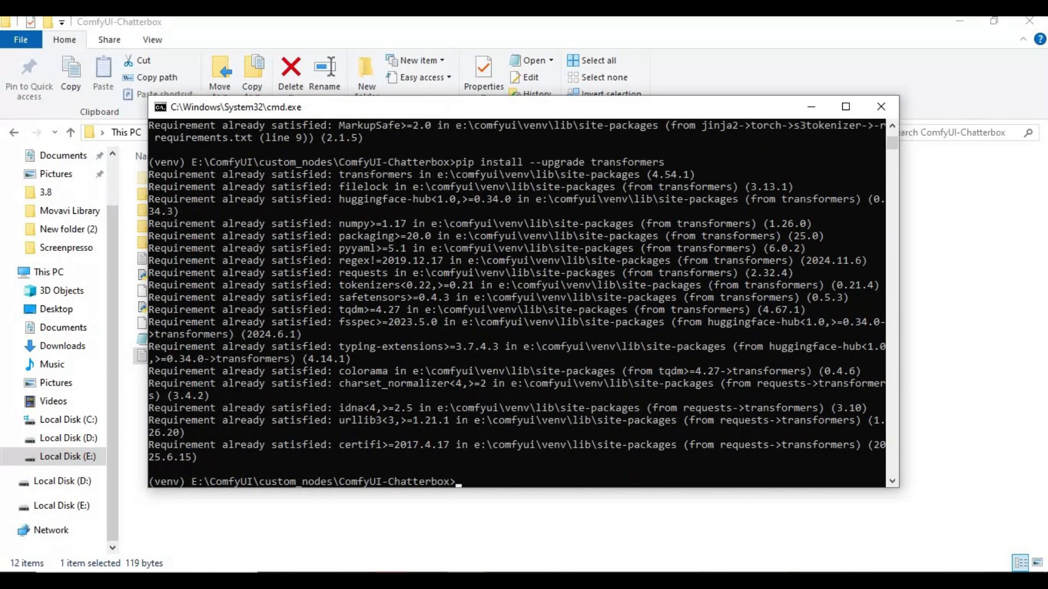
Install NumPy version 1.26.4 in the virtual environment with pip install numpy==1.26.4.
type("pip install numpy")
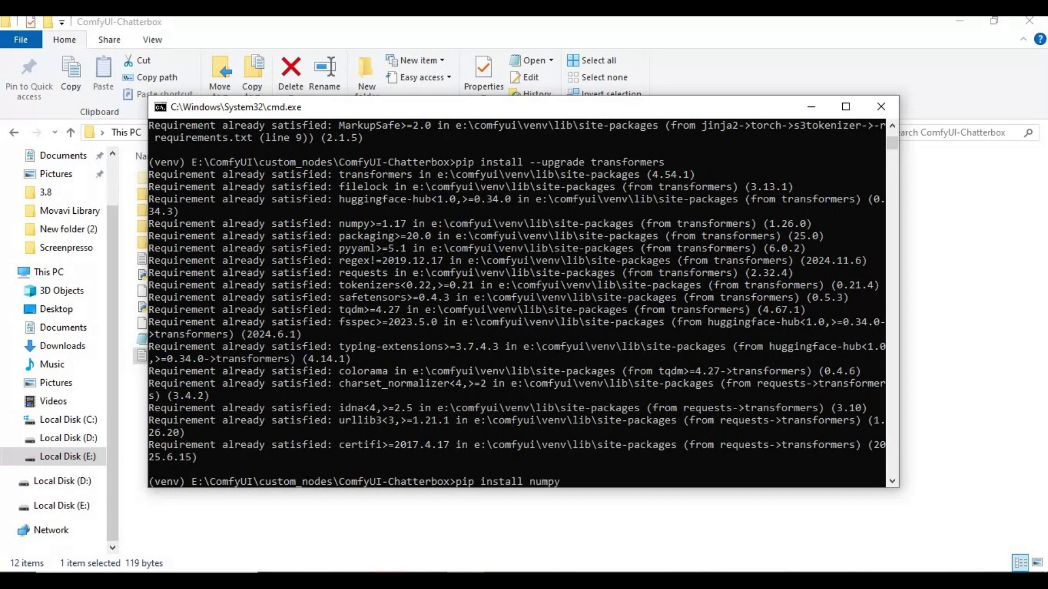
type("==1.26.4")
key("Return")
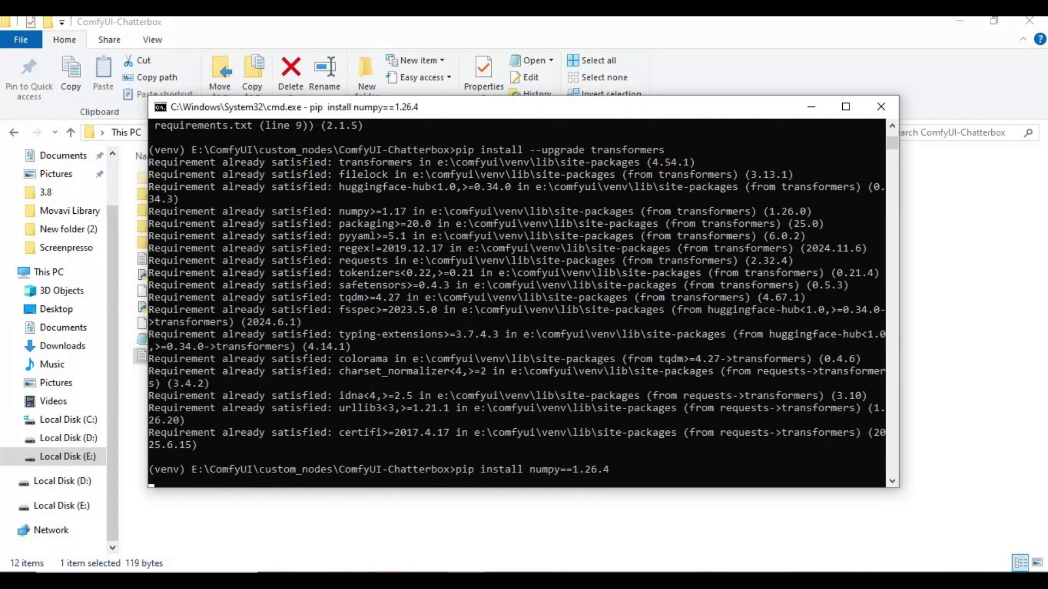
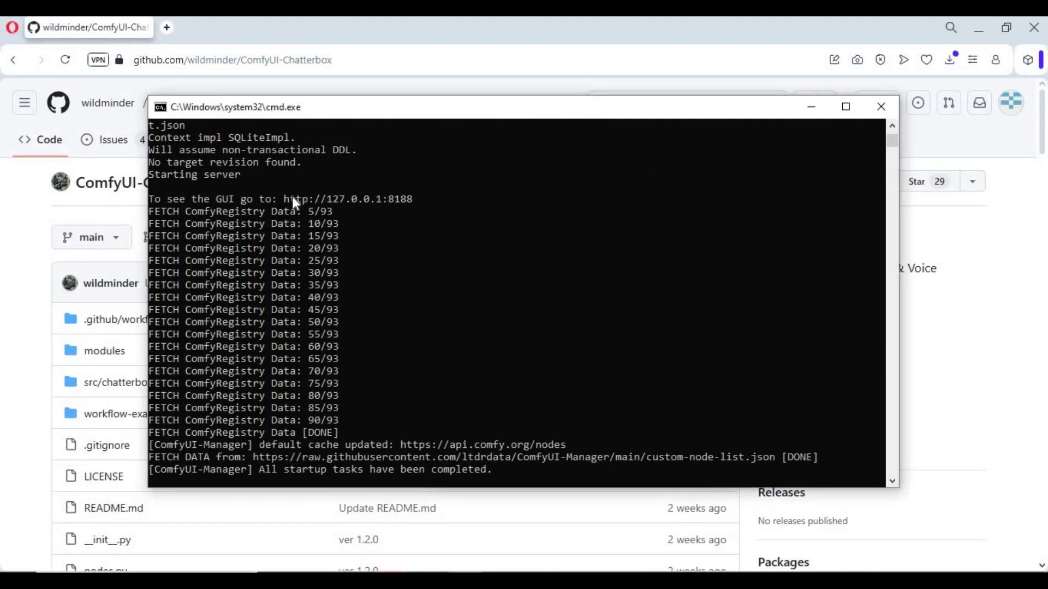
left_click_drag(280, 198, 416, 201)
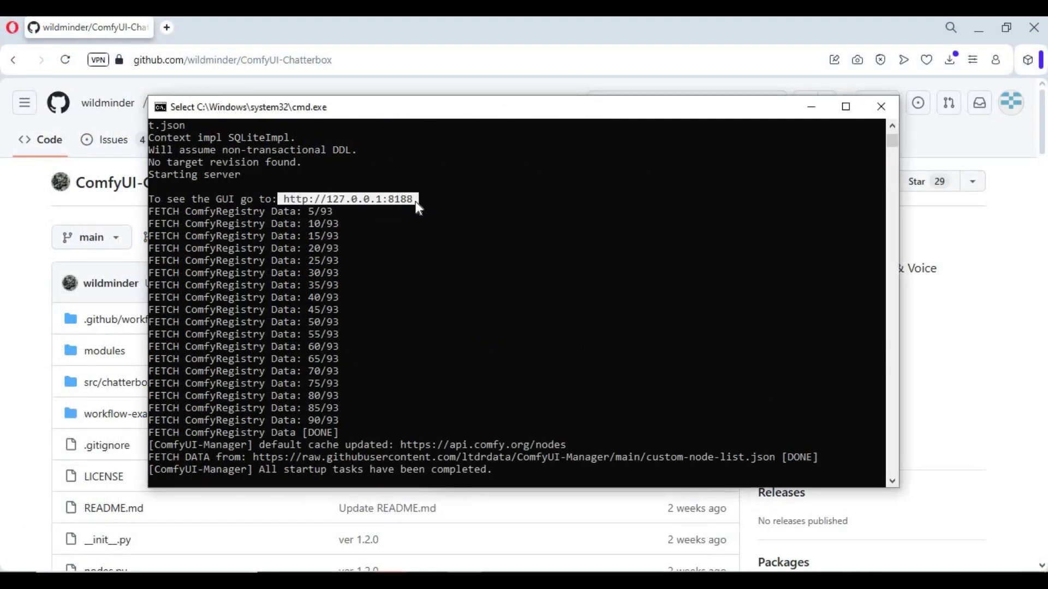
key("ctrl+c")
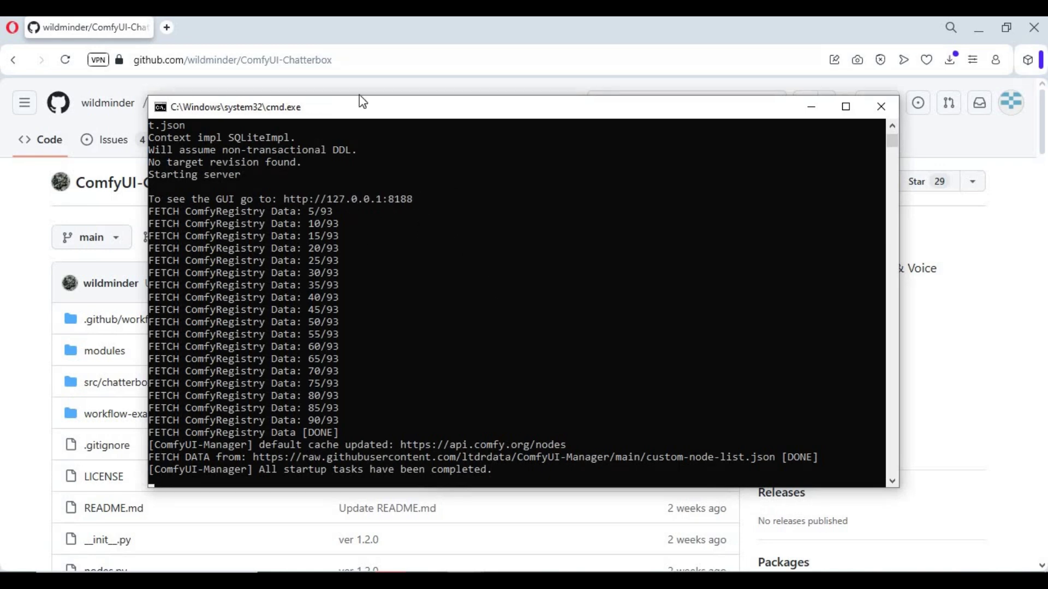
left_click(166, 28)
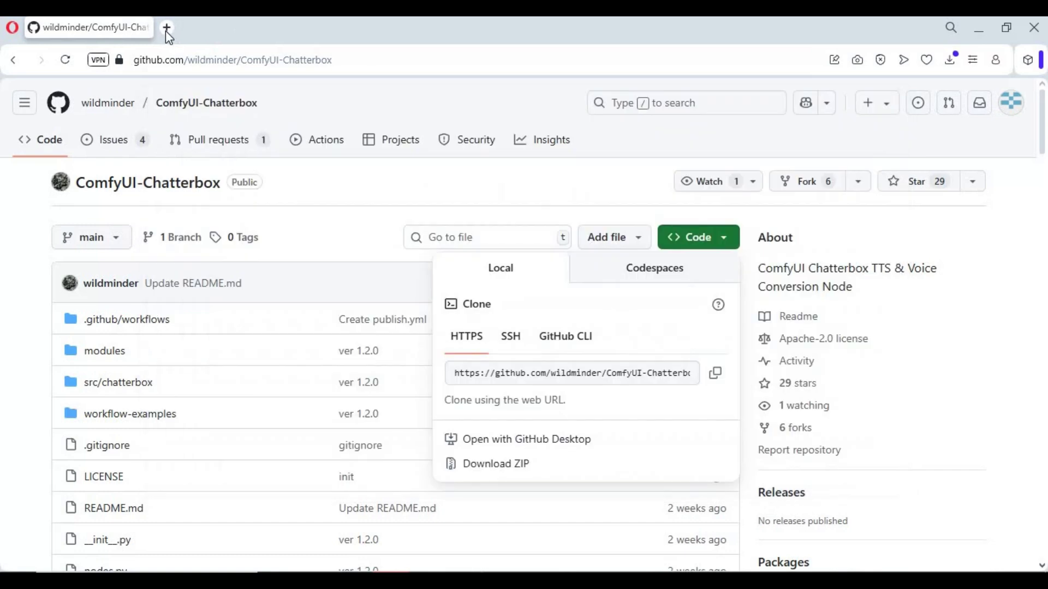
left_click(167, 28)
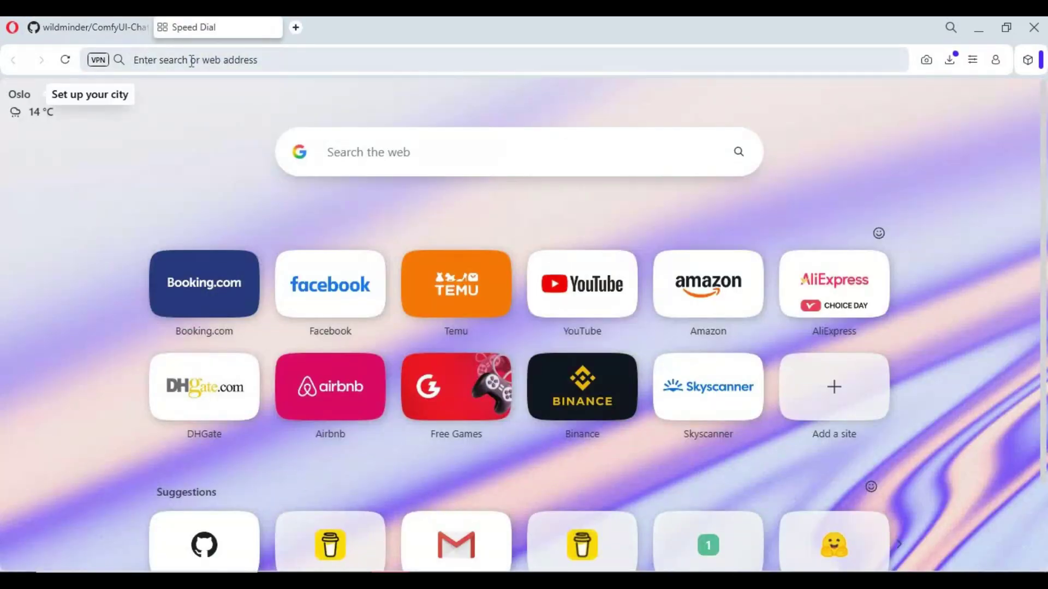
key("ctrl+v")
key("Return")
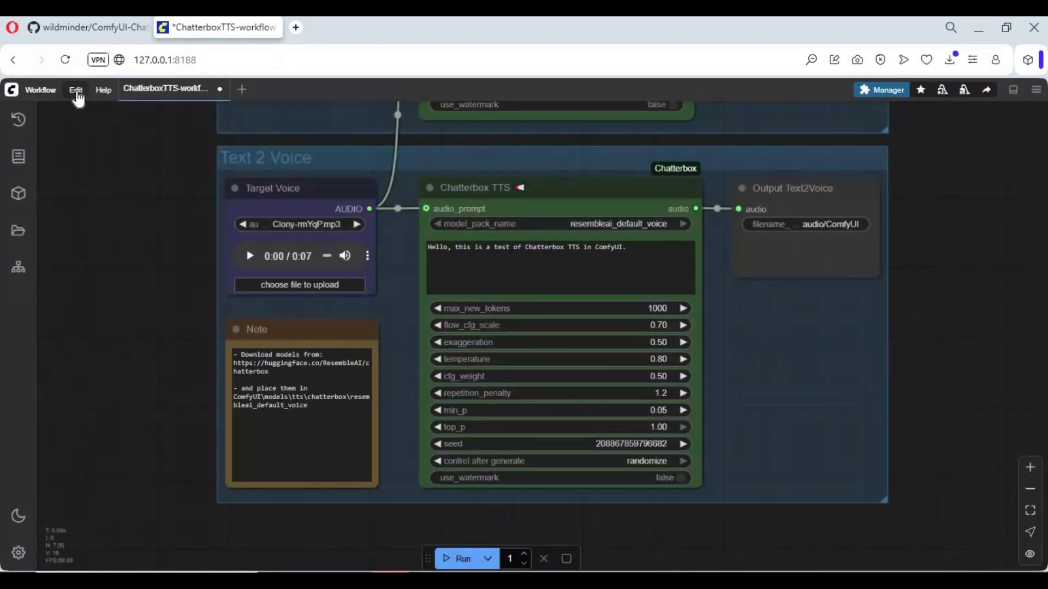
scroll(158, 224, "up", 2)
key(".")
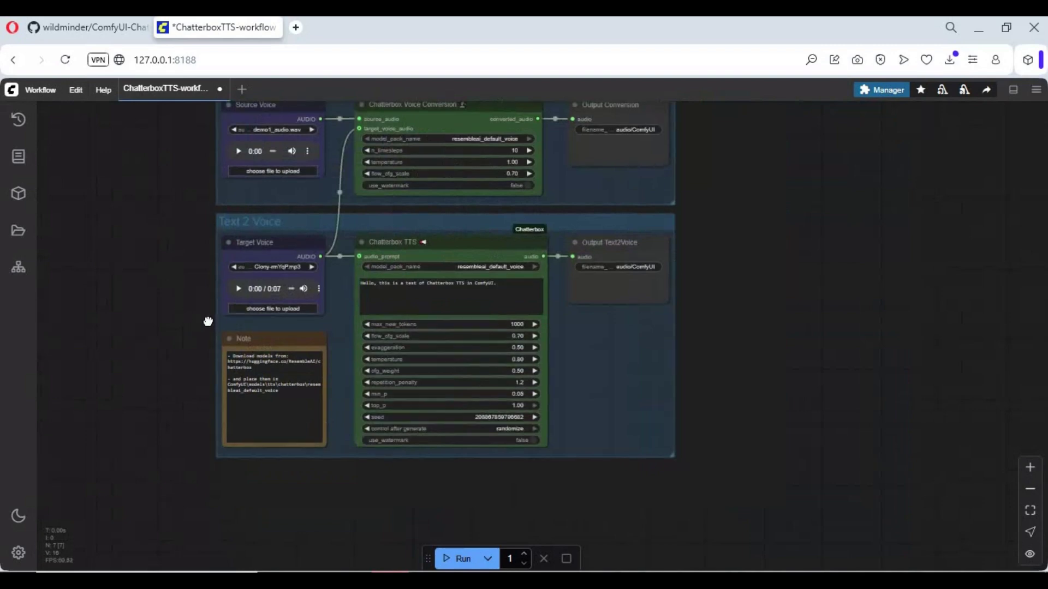
Bring up ChatterboxTTS-workflow.json from the workflow-examples folder of the ComfyUI-Chatterbox GitHub repository for download.
left_click(69, 29)
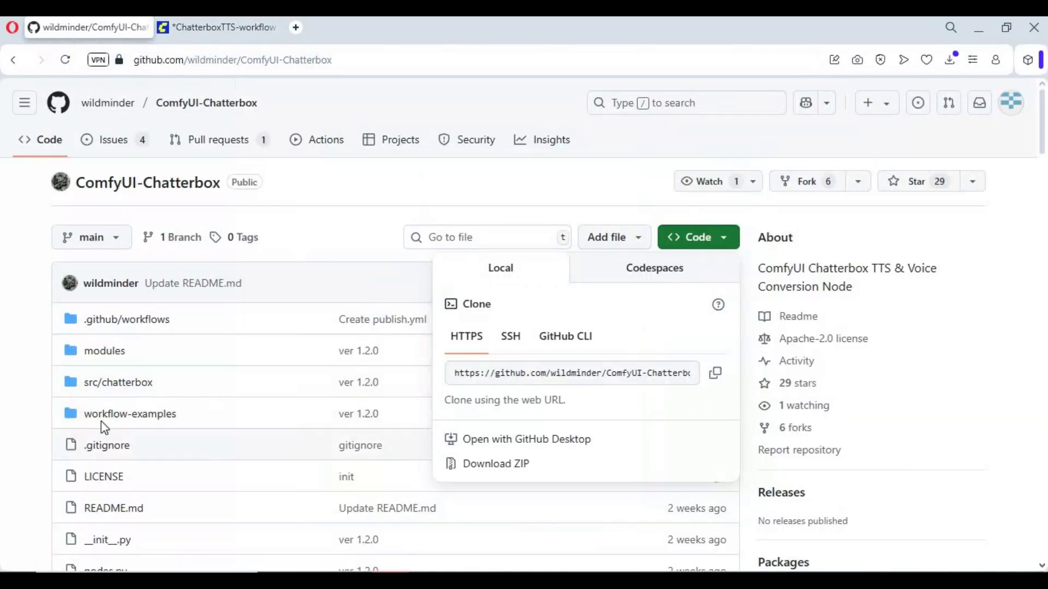
left_click(136, 414)
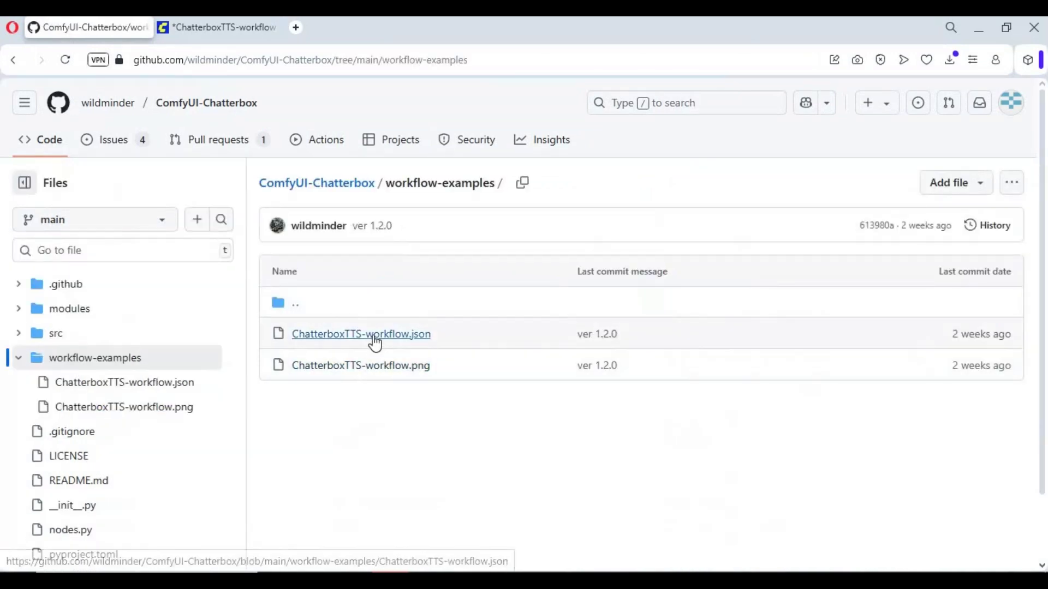
left_click(353, 333)
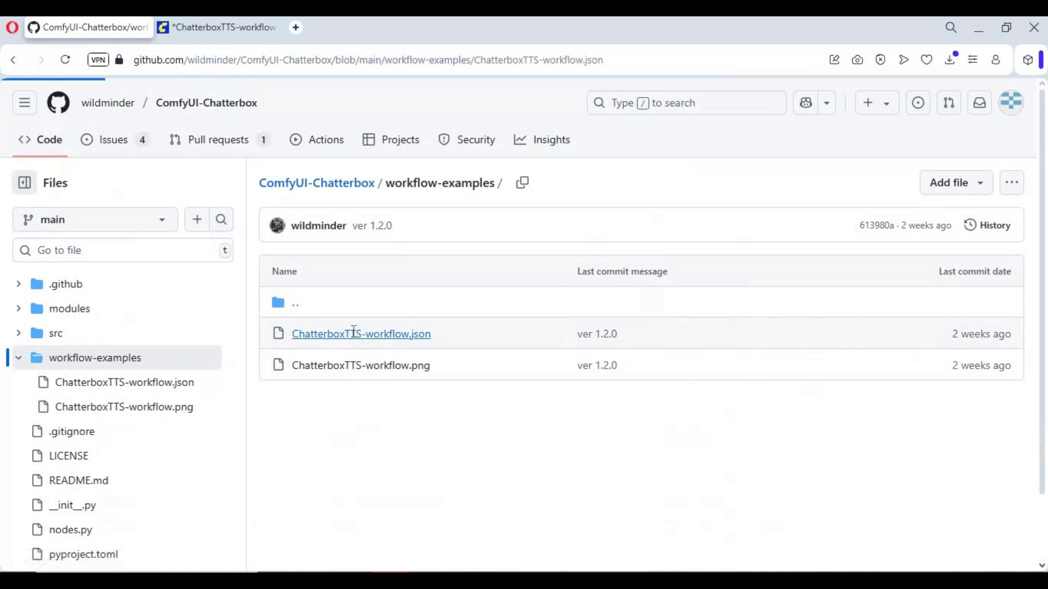
left_click(911, 274)
Return to the ComfyUI tab and open the ChatterboxTTS workflow file from the downloaded files.
left_click(223, 27)
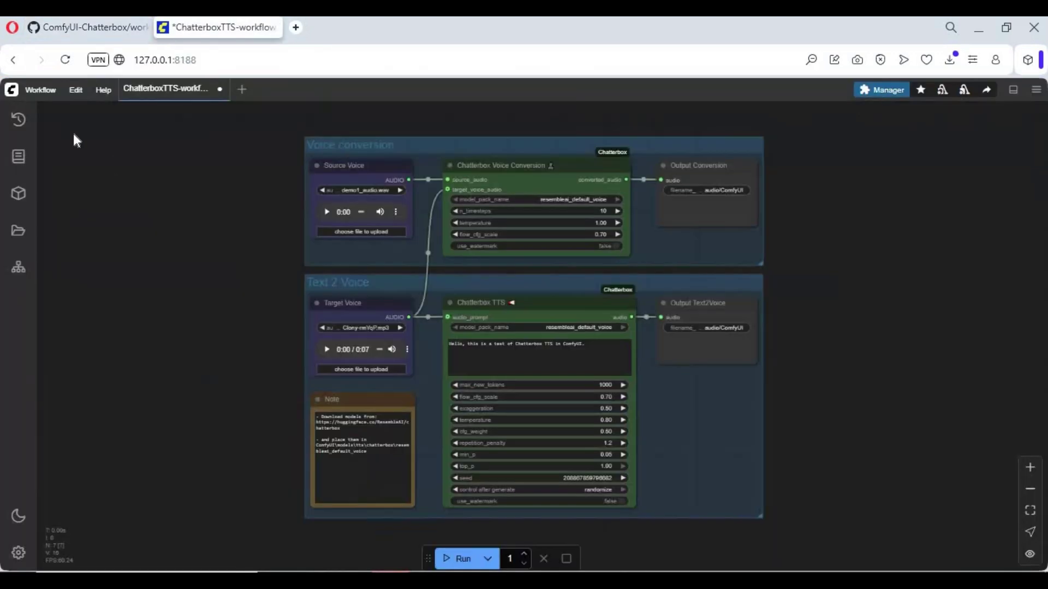
left_click(40, 90)
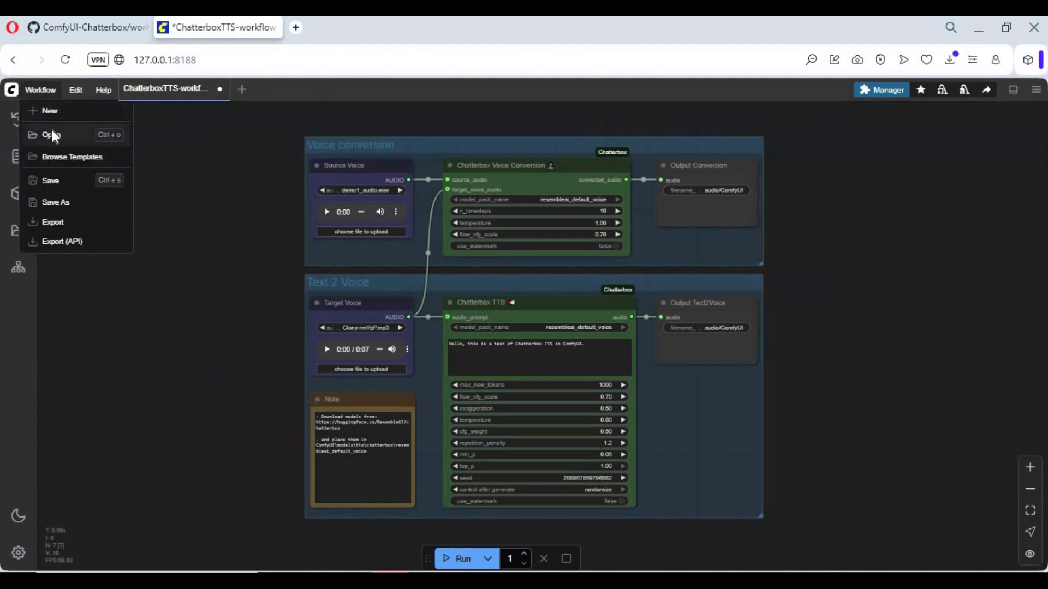
left_click(50, 132)
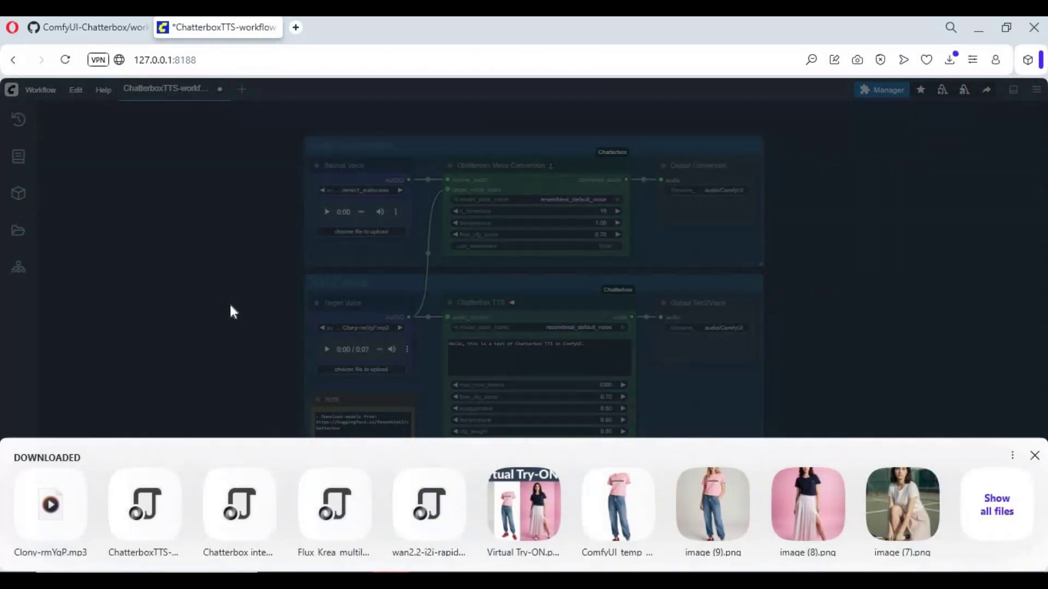
left_click(145, 505)
left_click_drag(855, 306, 842, 330)
scroll(928, 285, "down", 3)
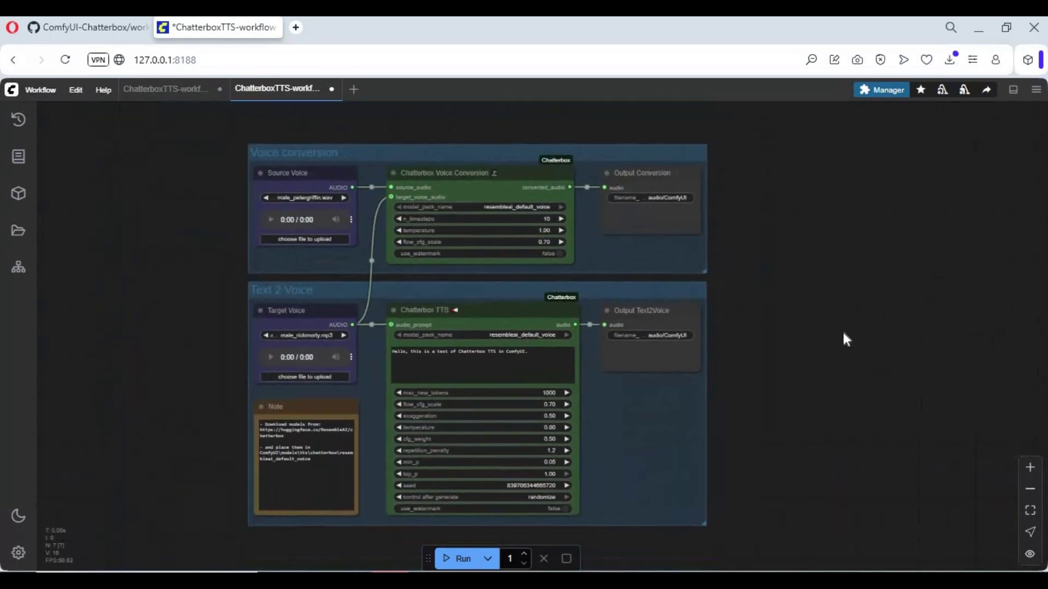
scroll(843, 331, "up", 1)
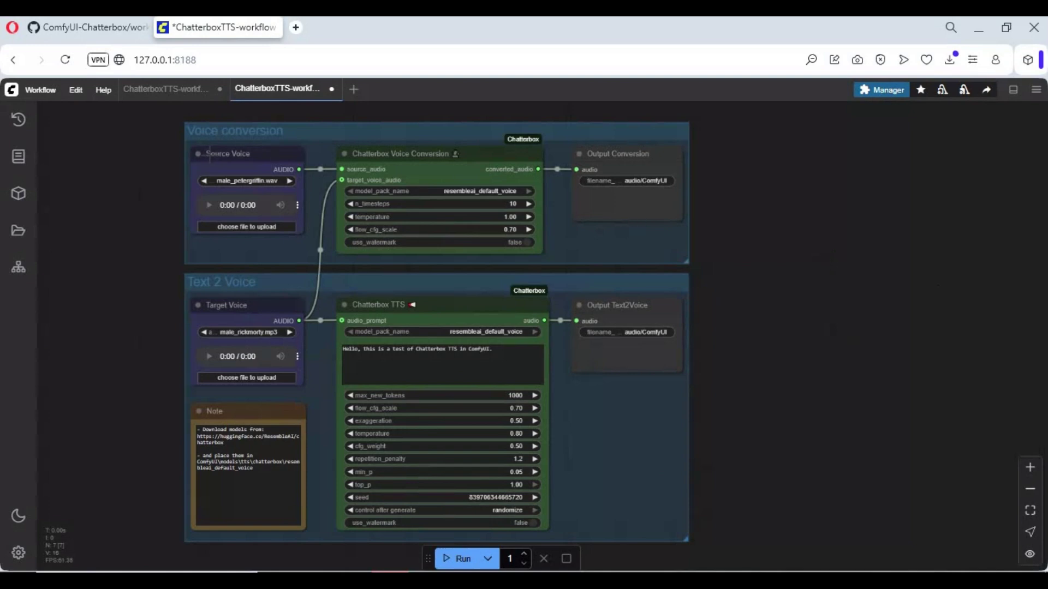
Upload the demo1 audio WAV file to the Source Voice node and Clony-rmYqP.mp3 to the Target Voice node.
left_click(257, 227)
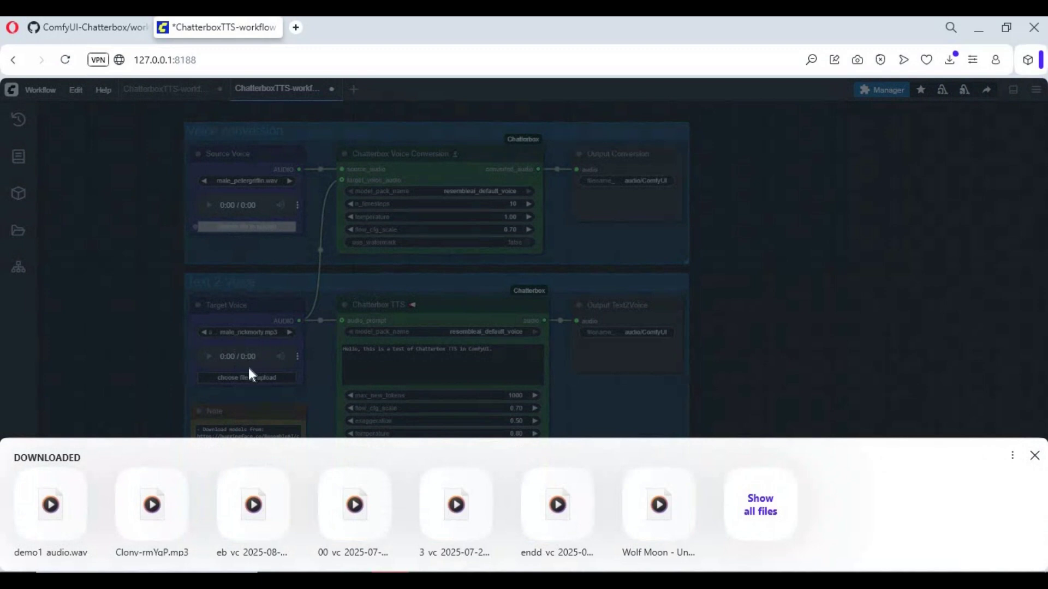
left_click(53, 498)
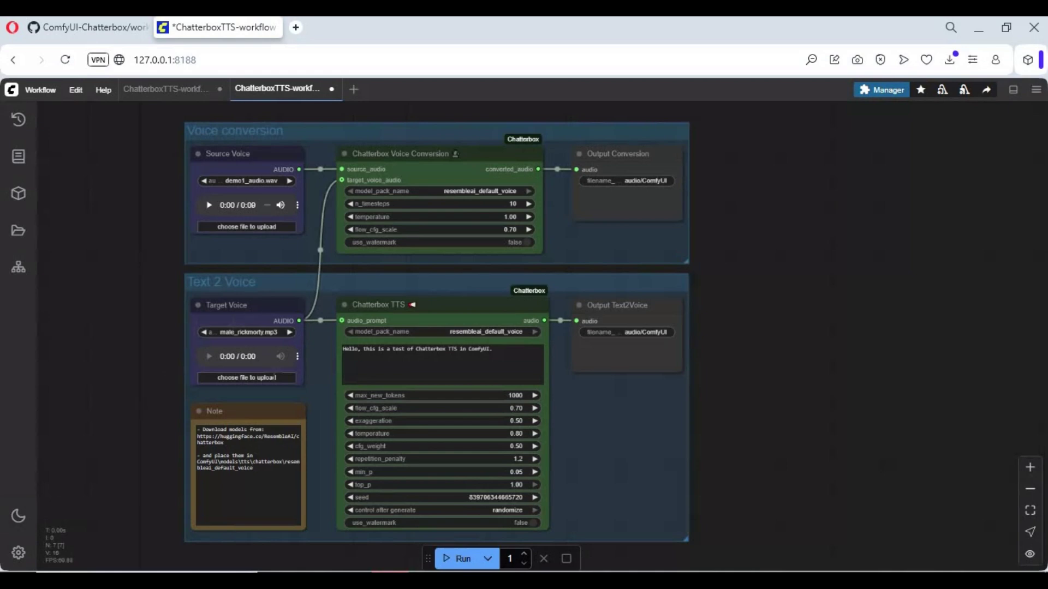
left_click(252, 377)
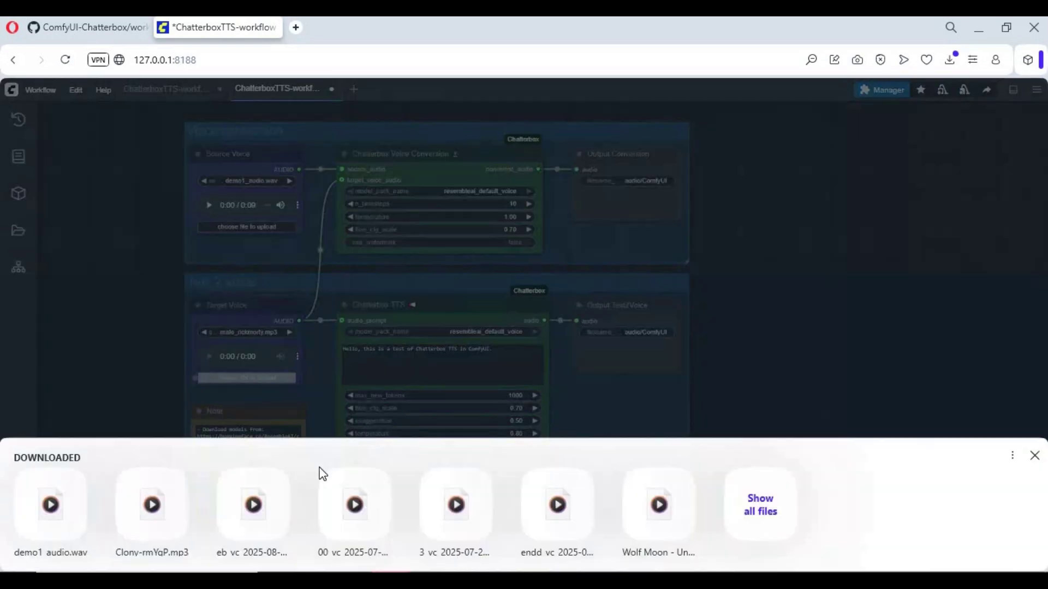
left_click(148, 508)
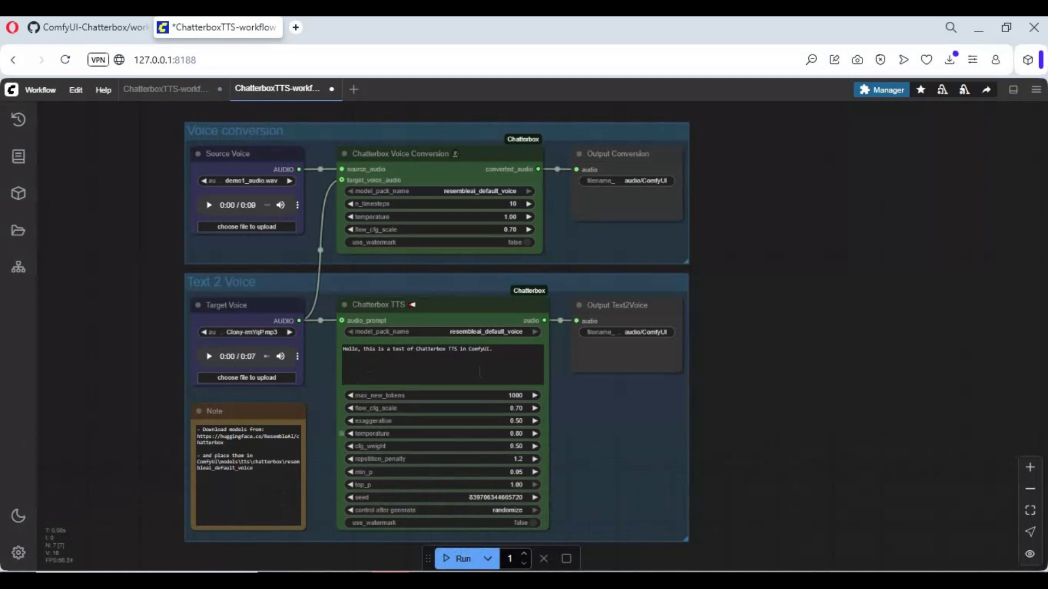
Replace the Chatterbox TTS text with a message thanking viewers for watching, inviting questions or requests, asking them to subscribe, and ending with "take care".
scroll(465, 395, "up", 3)
triple_click(402, 335)
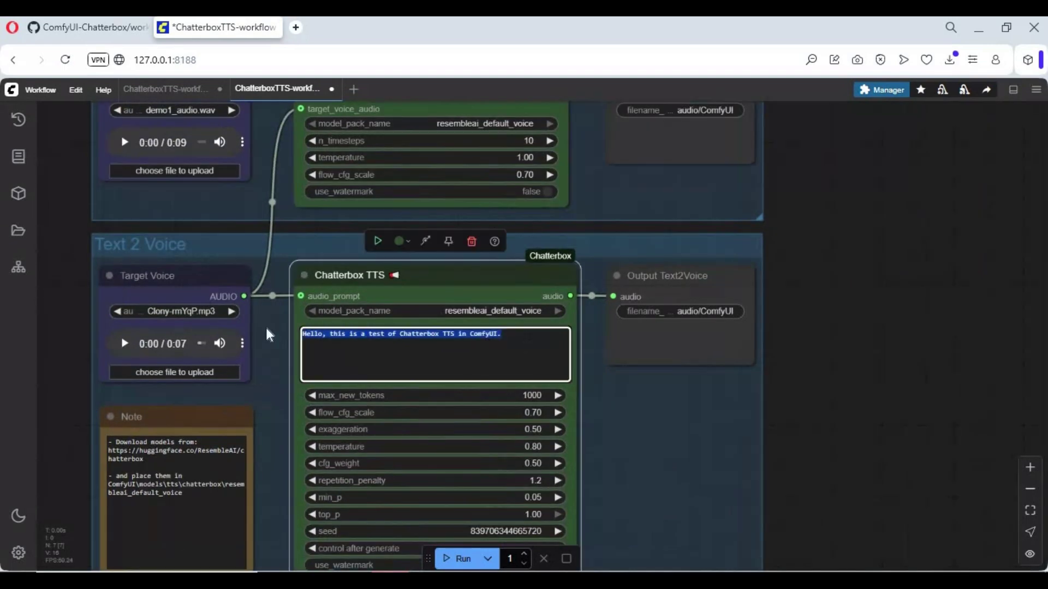
type("thank yo")
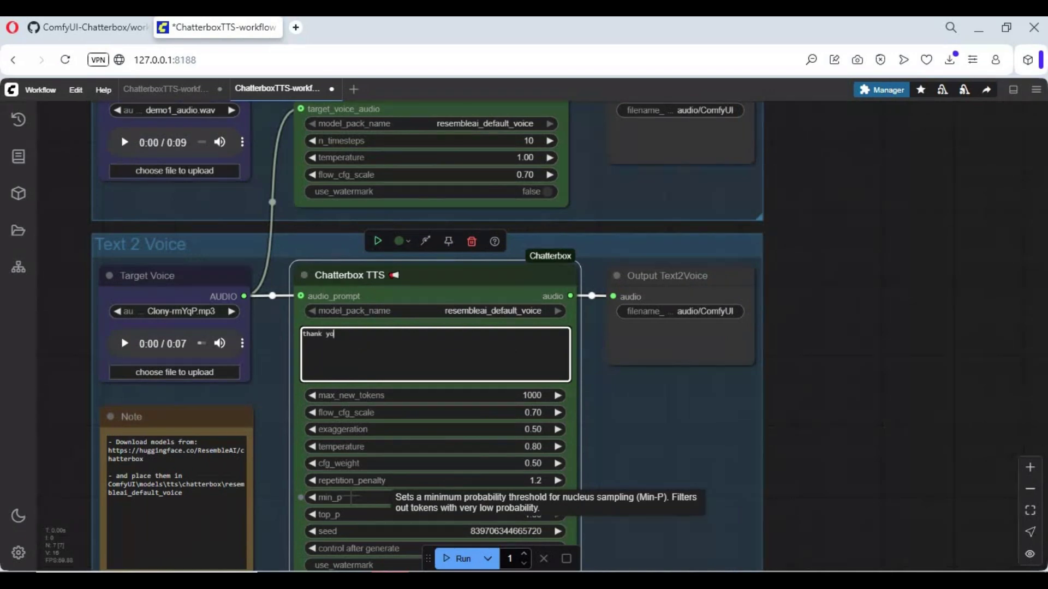
type("u for watching my vide")
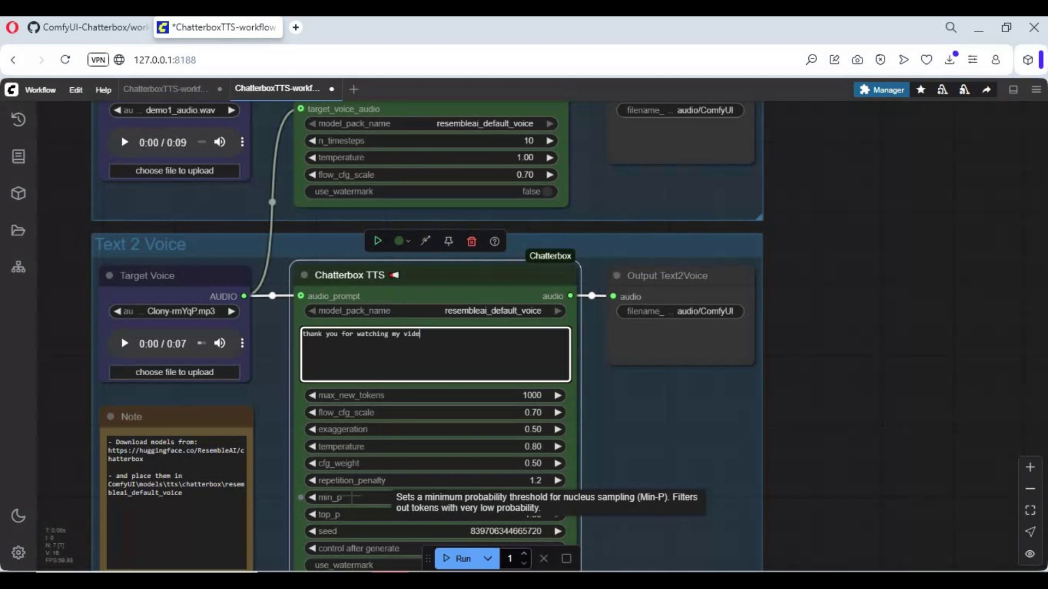
type("o i hope you like it . if you got any q")
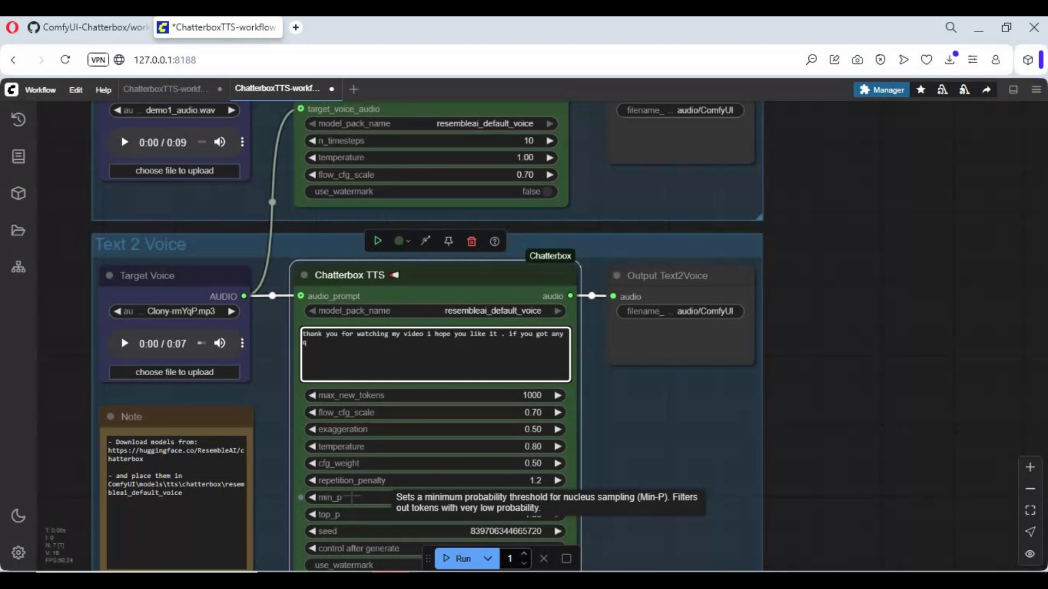
type("uestion or request comment . dont forget to sub")
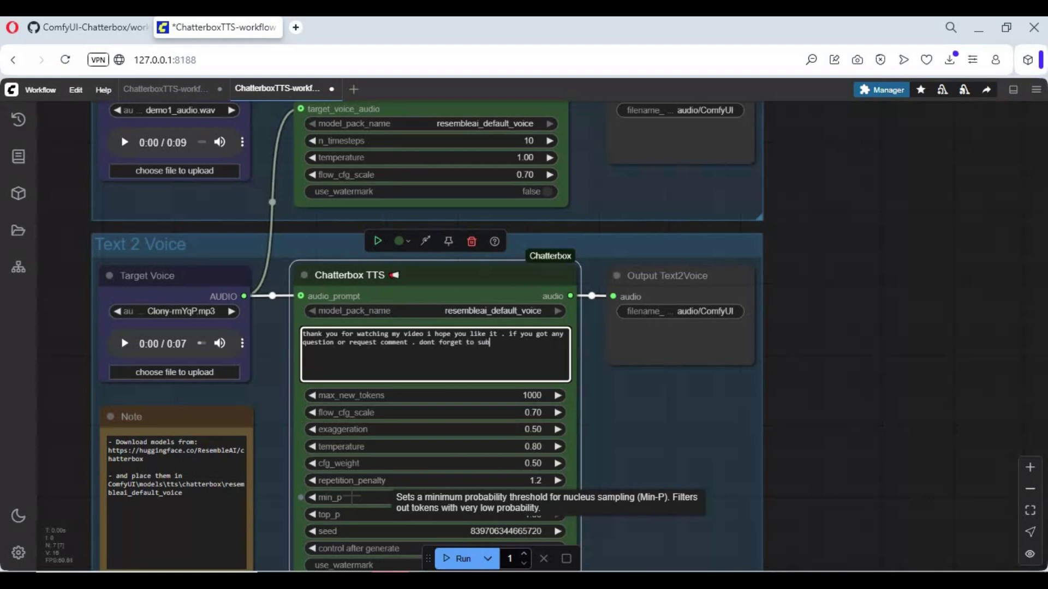
type("scribe to my youtube channel . take care")
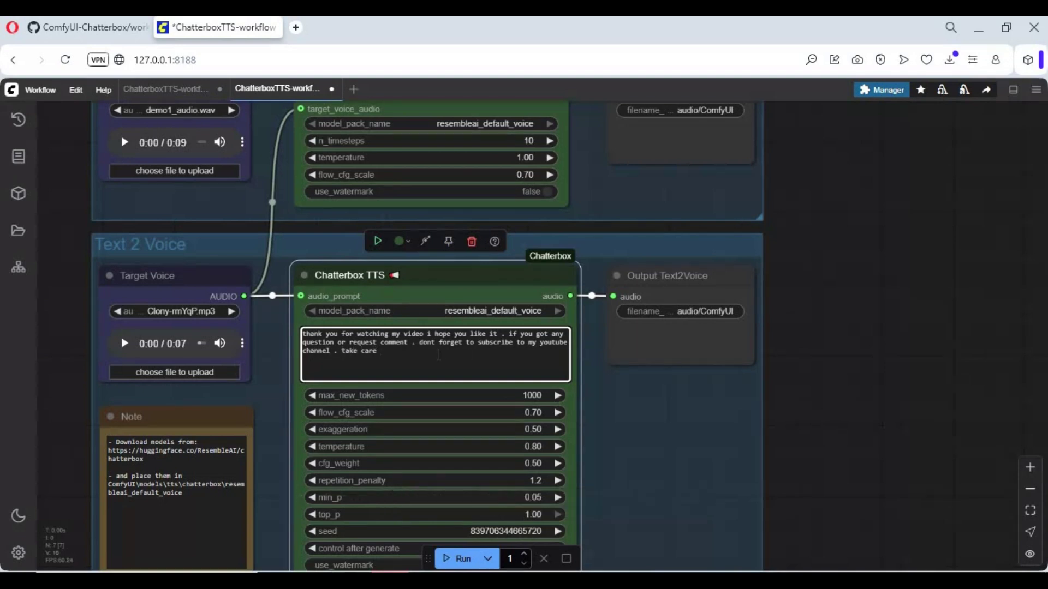
Run the workflow to generate both audio outputs, and play the result in the Output Text2Voice node.
left_click(455, 559)
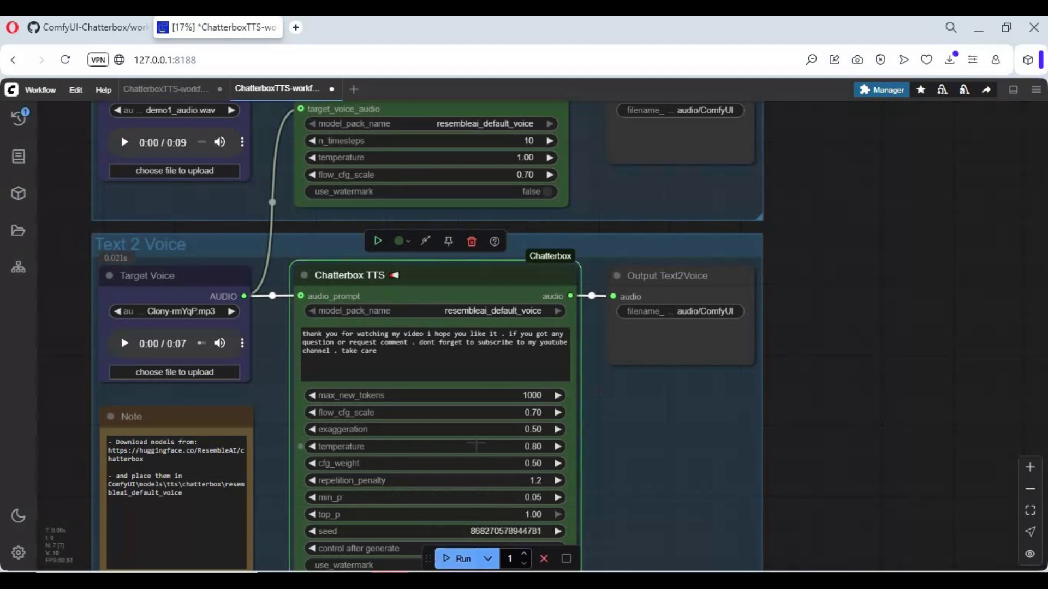
scroll(663, 412, "down", 3)
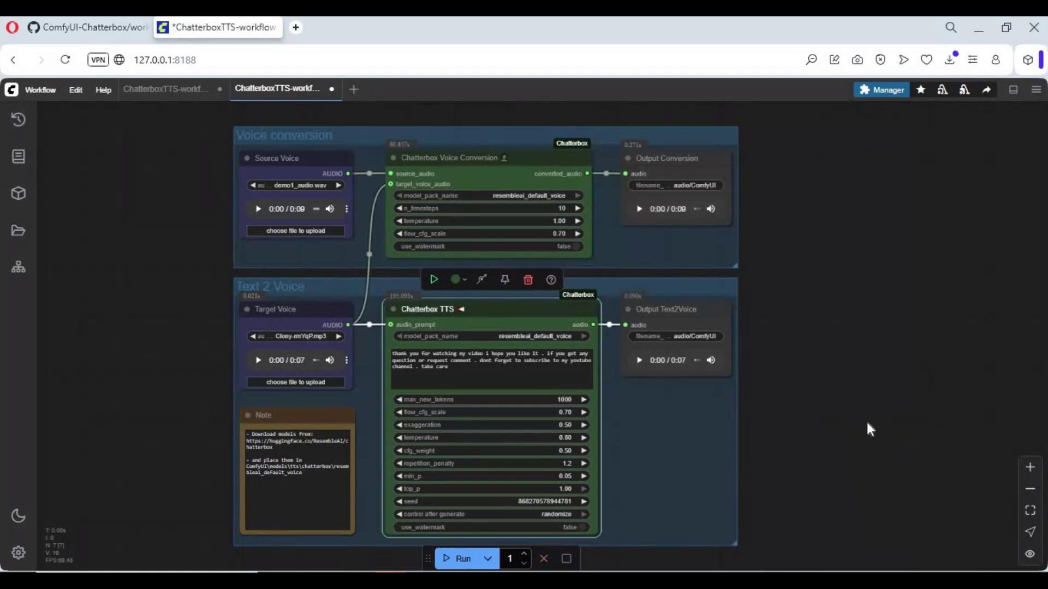
left_click(639, 361)
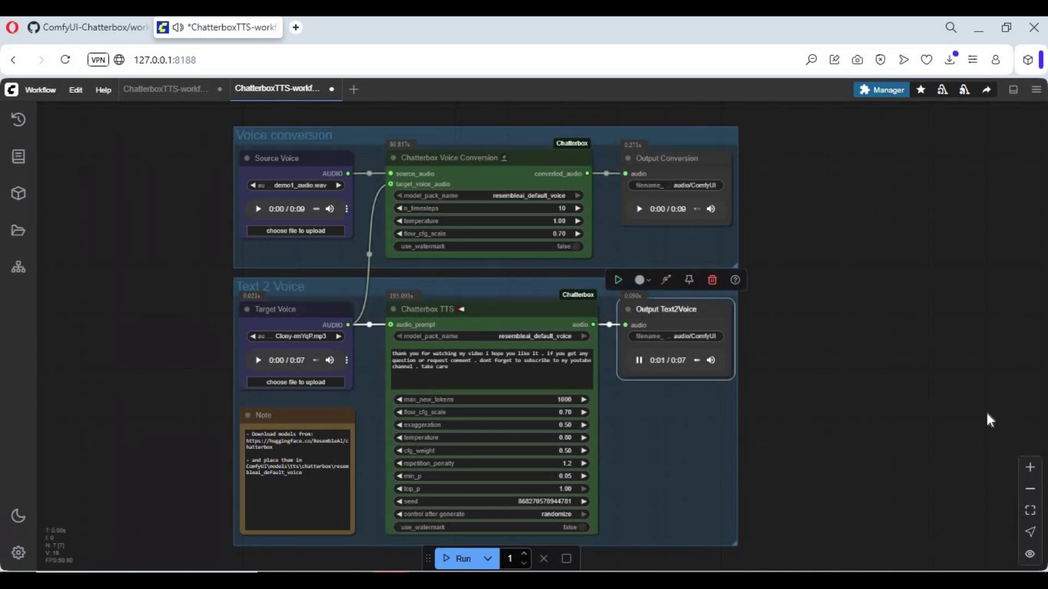